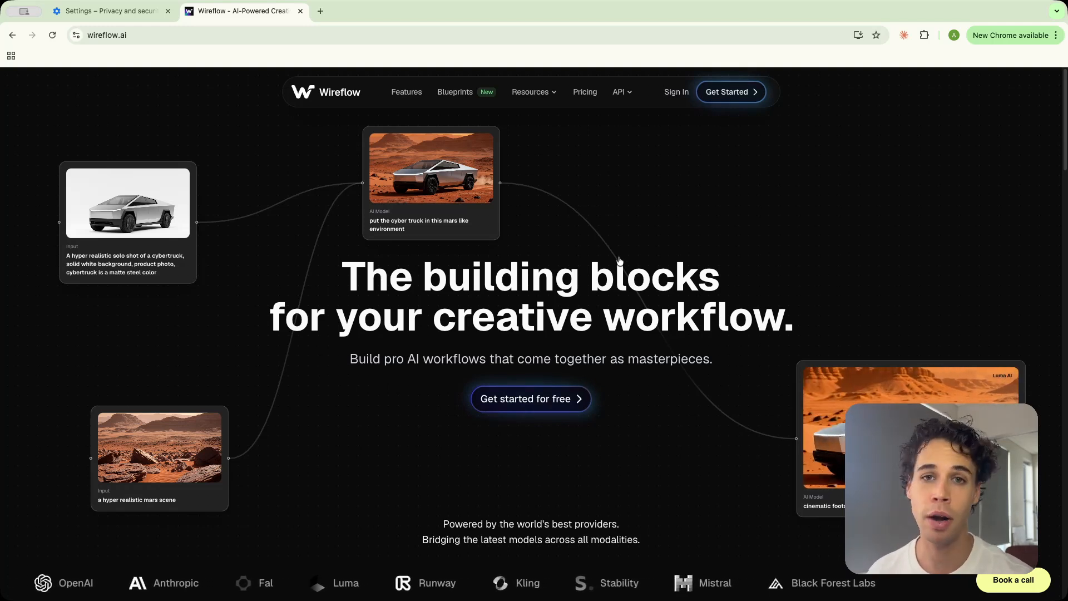
Sign in and browse the workflow library of template workflows
left_click(673, 98)
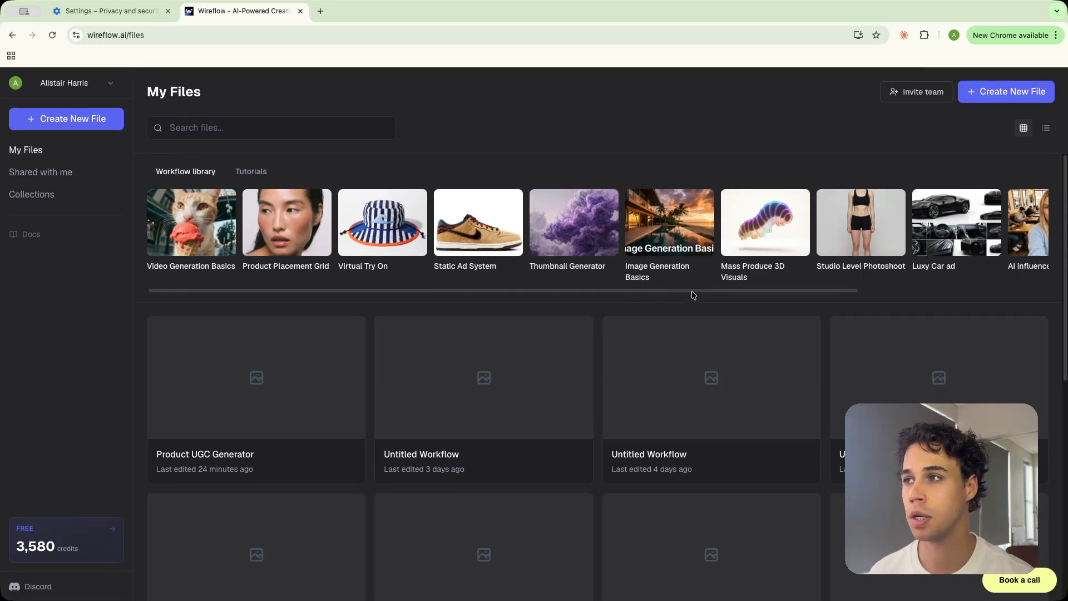
scroll(692, 297, "right", 2)
scroll(709, 296, "right", 2)
scroll(811, 300, "right", 5)
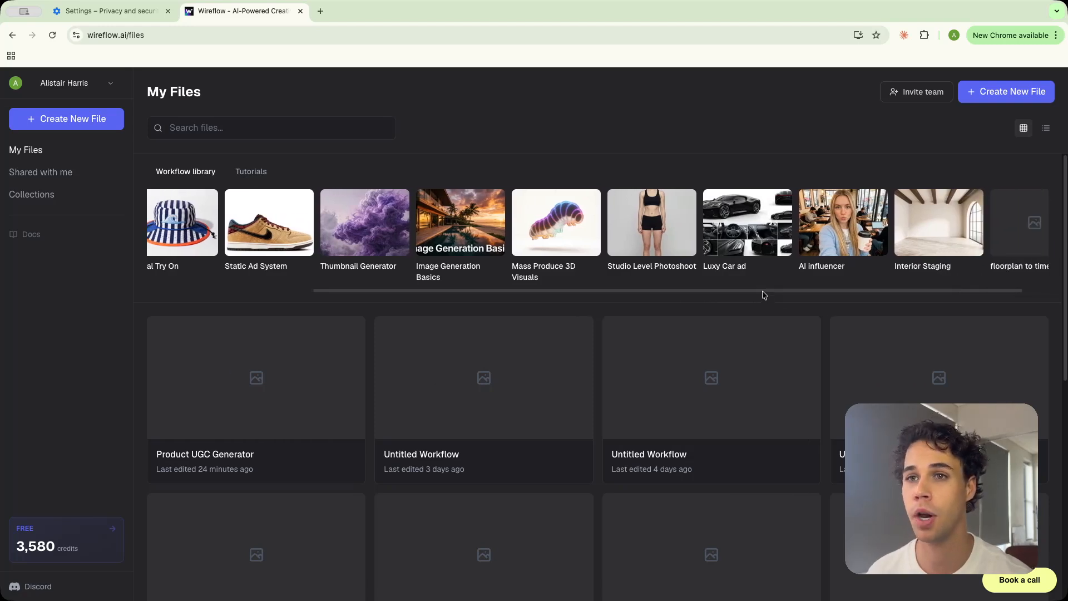
left_click_drag(763, 295, 613, 292)
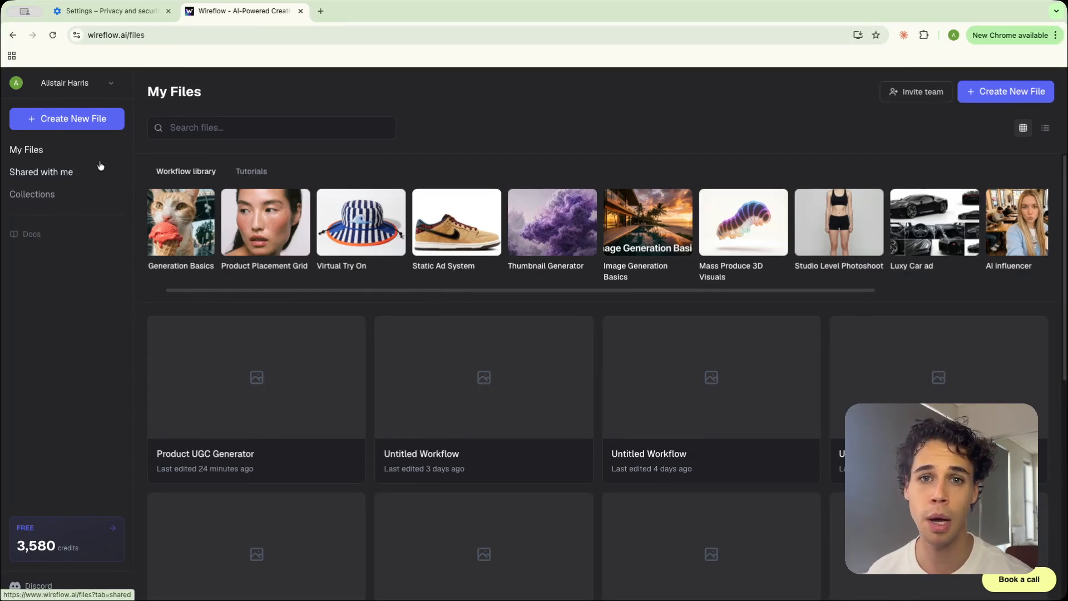
Create a new workflow file and drop an Import node onto the canvas
left_click(88, 126)
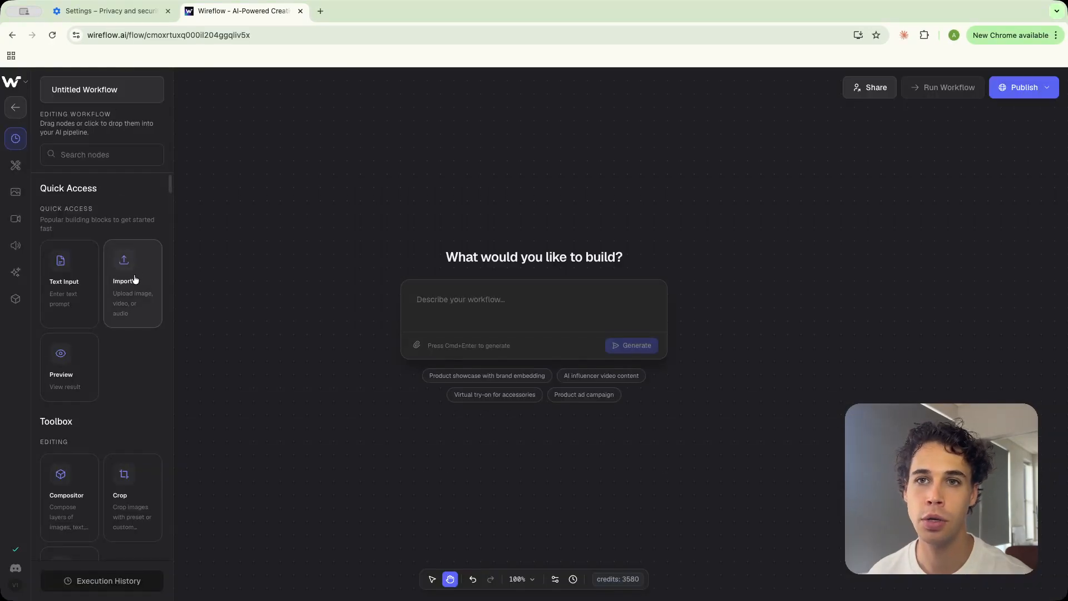
left_click_drag(135, 279, 288, 287)
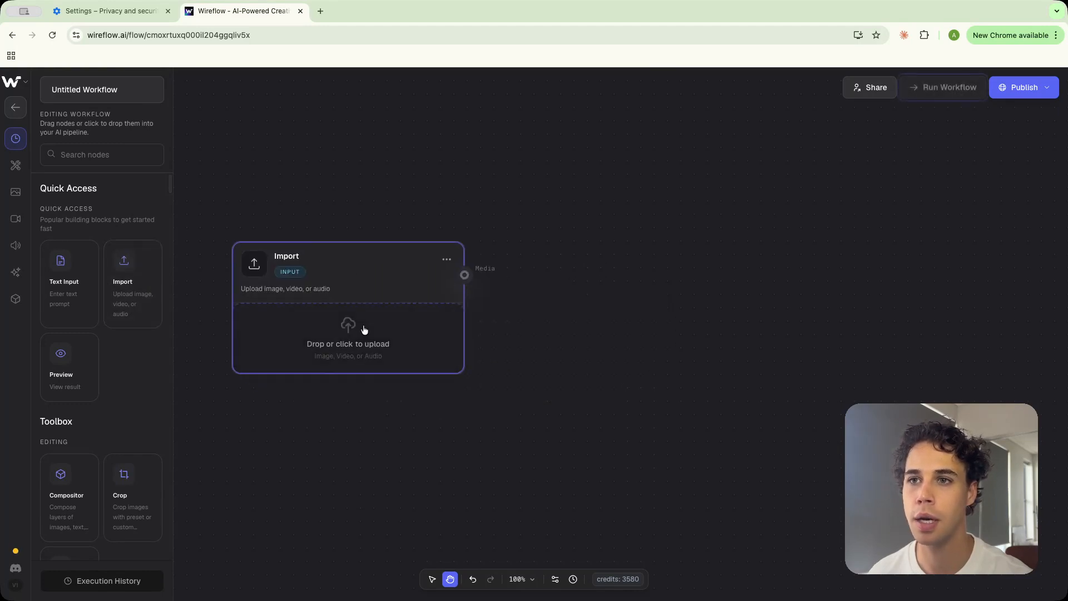
Upload the Black Opium perfume product image into the Import node
left_click(364, 329)
double_click(659, 266)
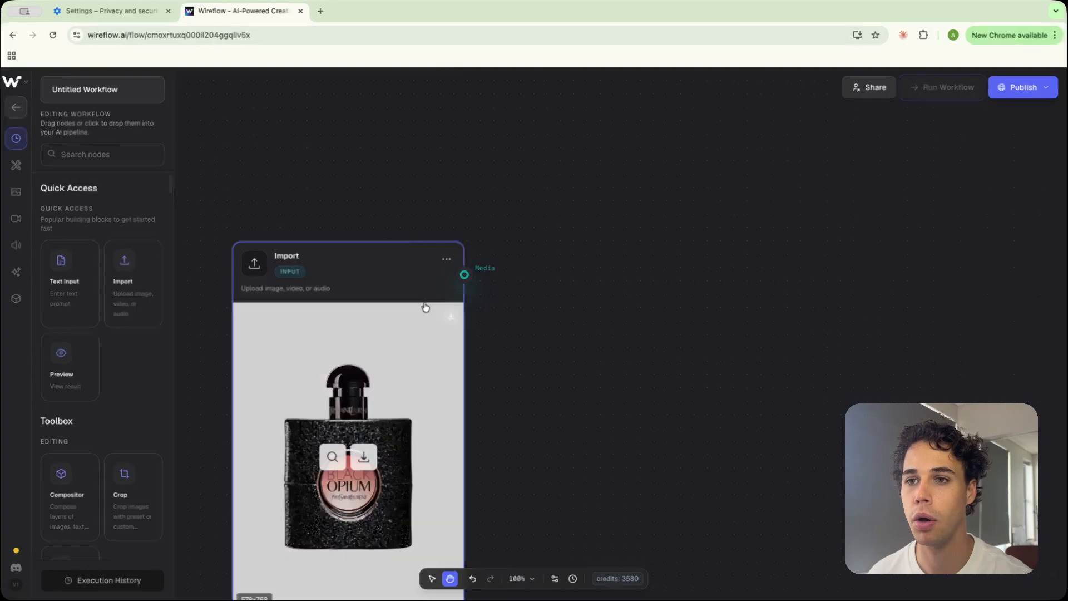
left_click_drag(403, 189, 402, 188)
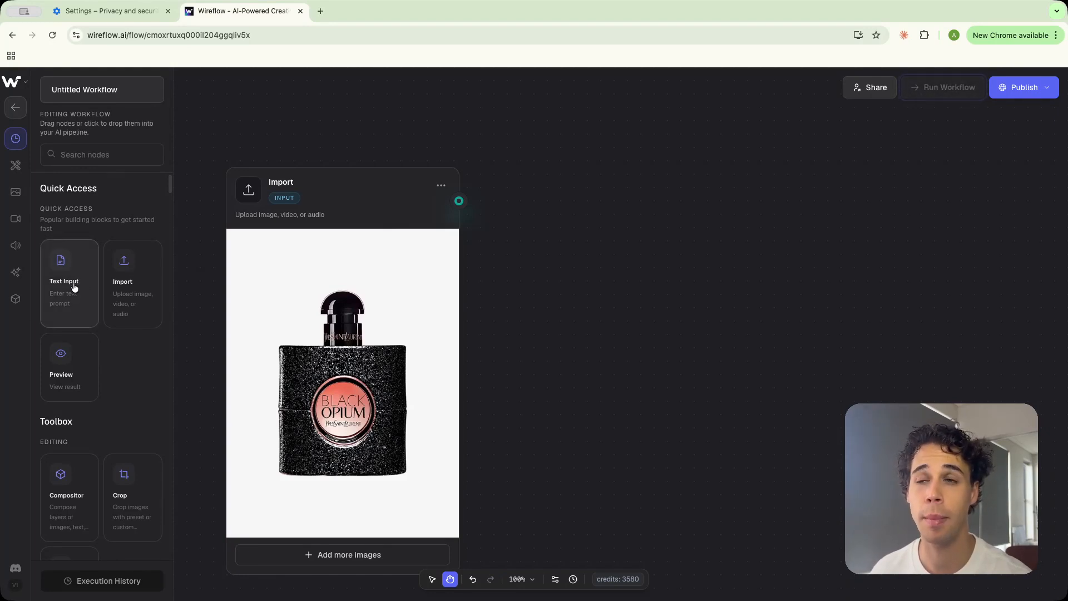
Add a Text Input node beside the Import node with the prompt "This stuff literally changed my whole vibe, I'm not even kidding, I couldn't go without it."
left_click_drag(75, 286, 564, 238)
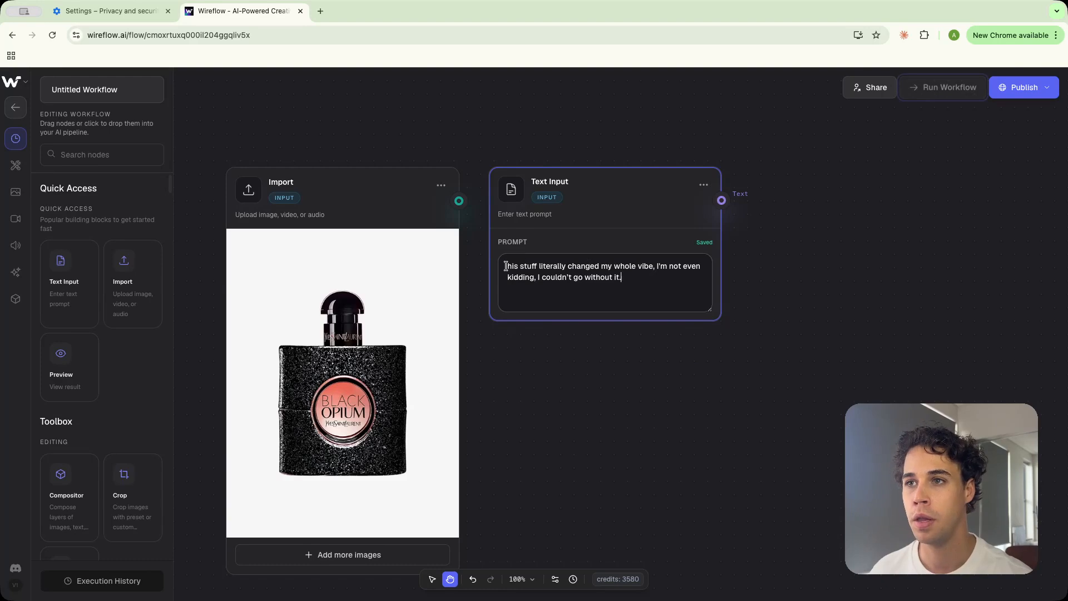
left_click(506, 267)
type("T")
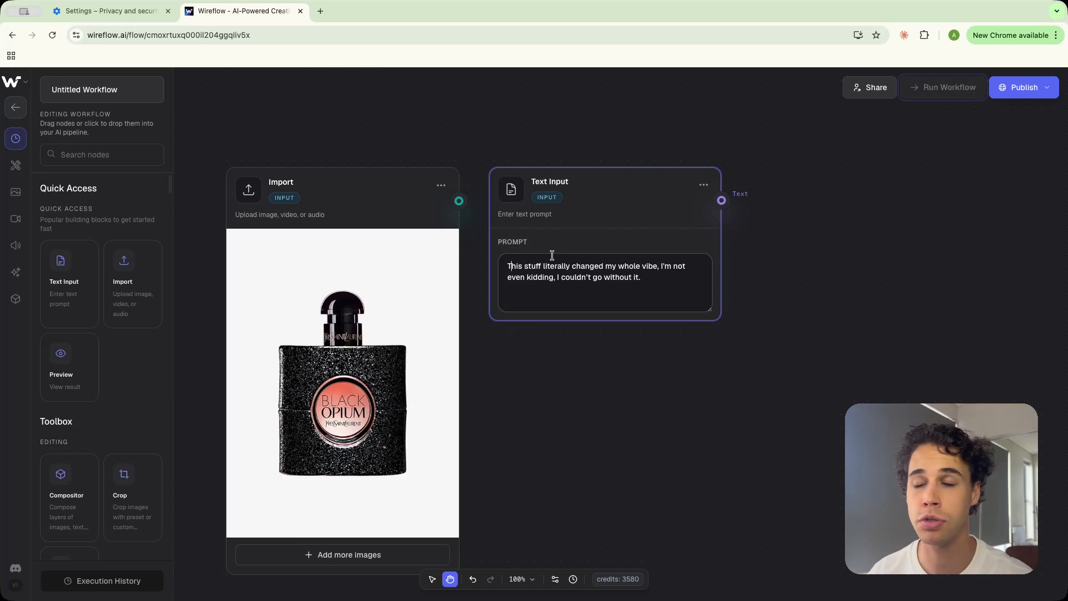
Select both the Import and Text Input nodes and group them together
scroll(553, 259, "down", 1)
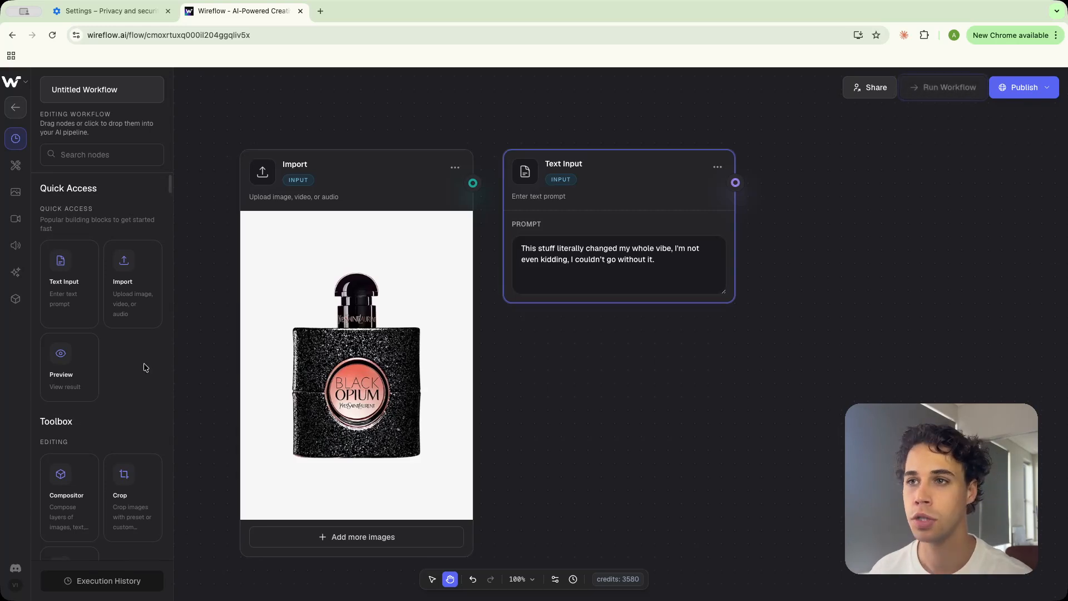
left_click(636, 414)
scroll(574, 469, "down", 2)
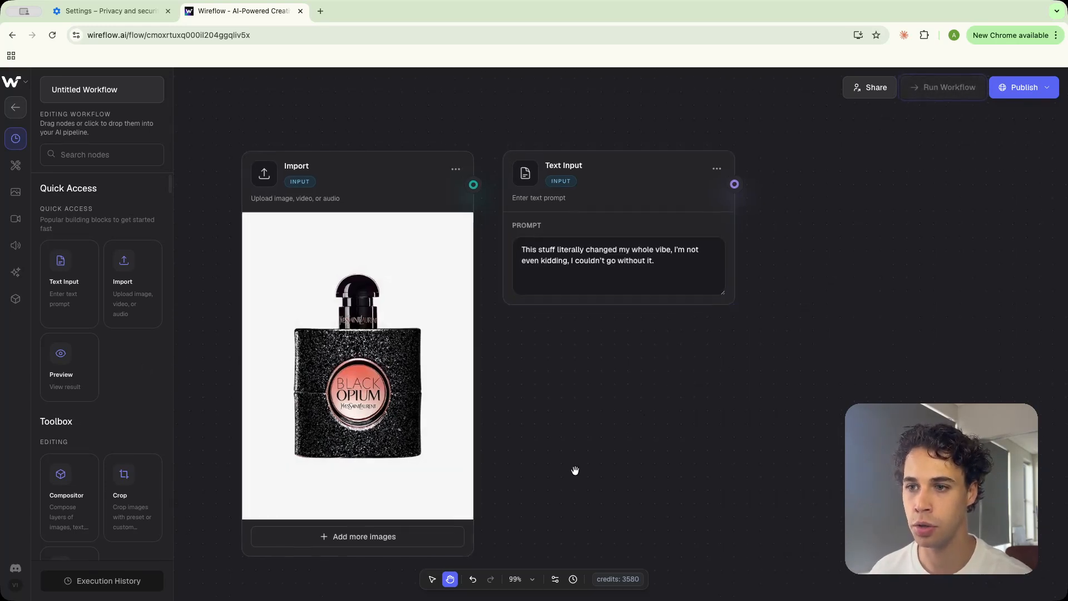
left_click(431, 580)
left_click_drag(237, 146, 718, 525)
right_click(663, 473)
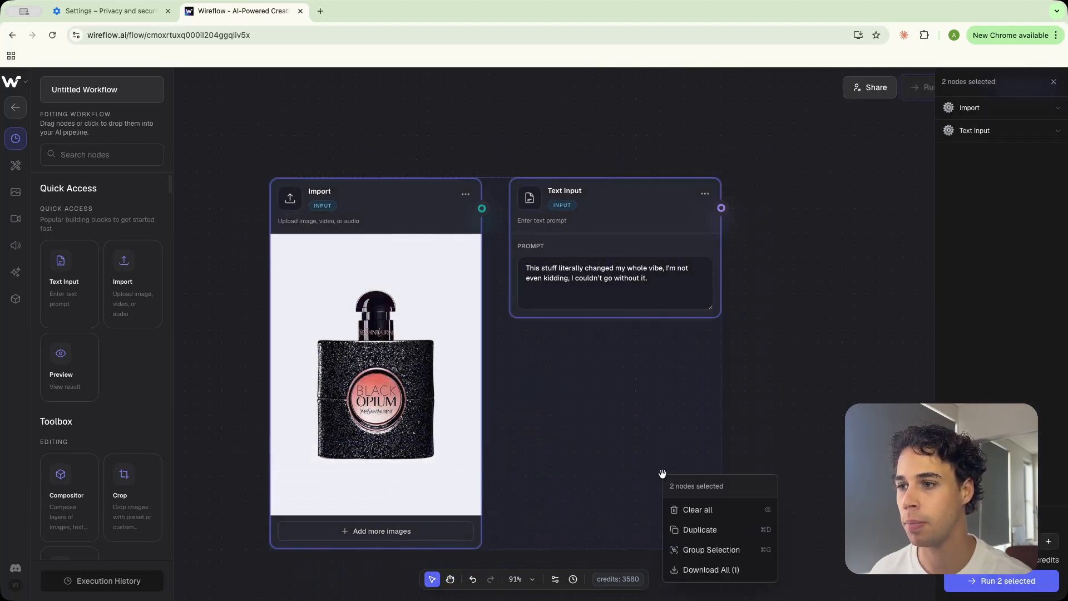
left_click(711, 549)
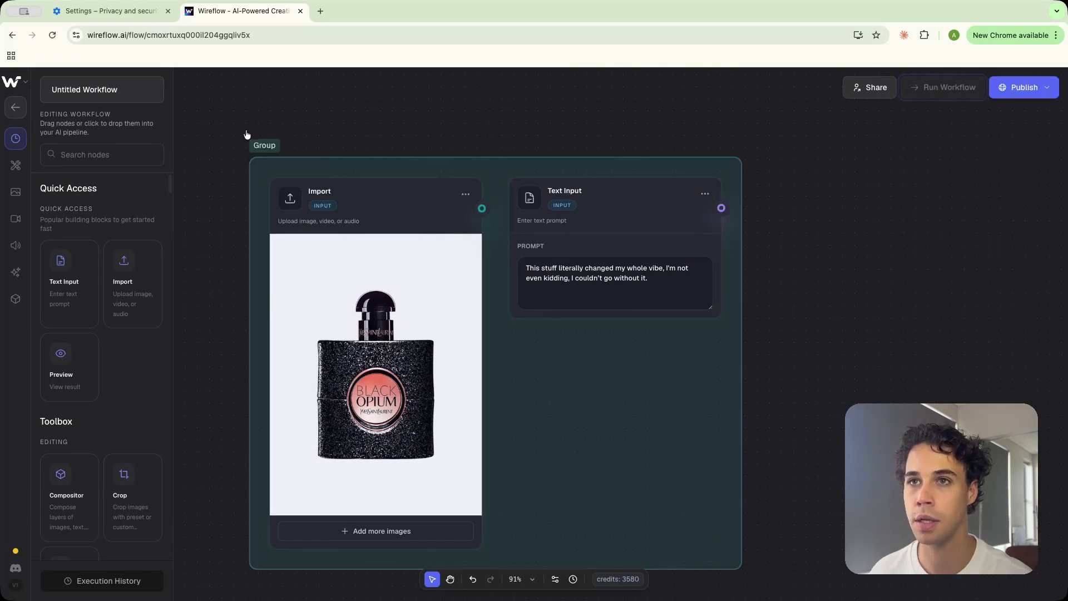
Rename the group as Products
double_click(272, 147)
type("Products")
key("Return")
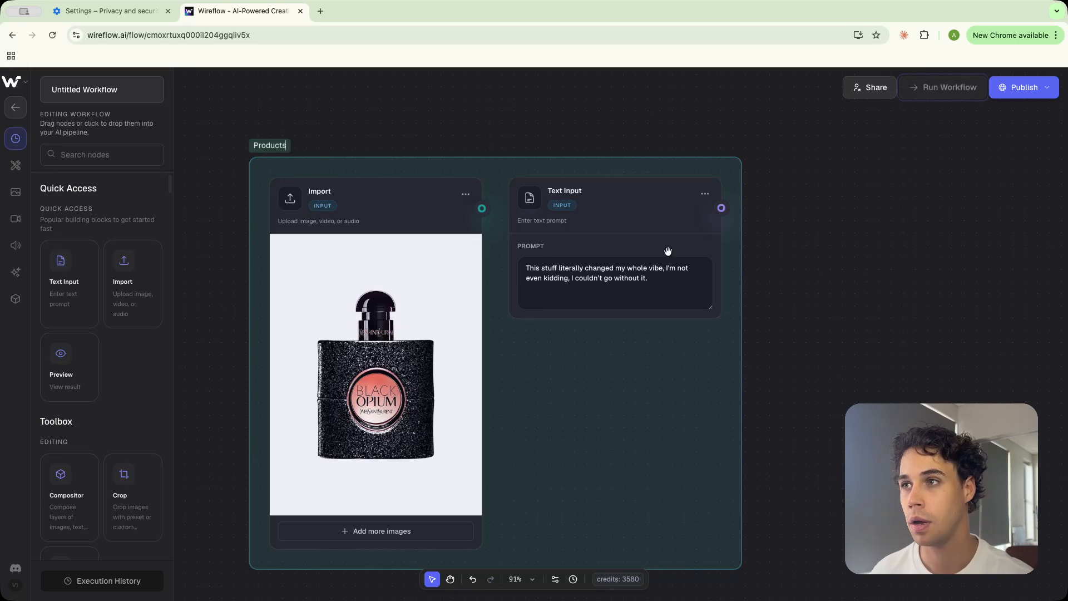
Add a new Text Input node above the group and paste a prompt describing a 31-year-old woman in a cream blazer
left_click(773, 287)
scroll(774, 288, "down", 1)
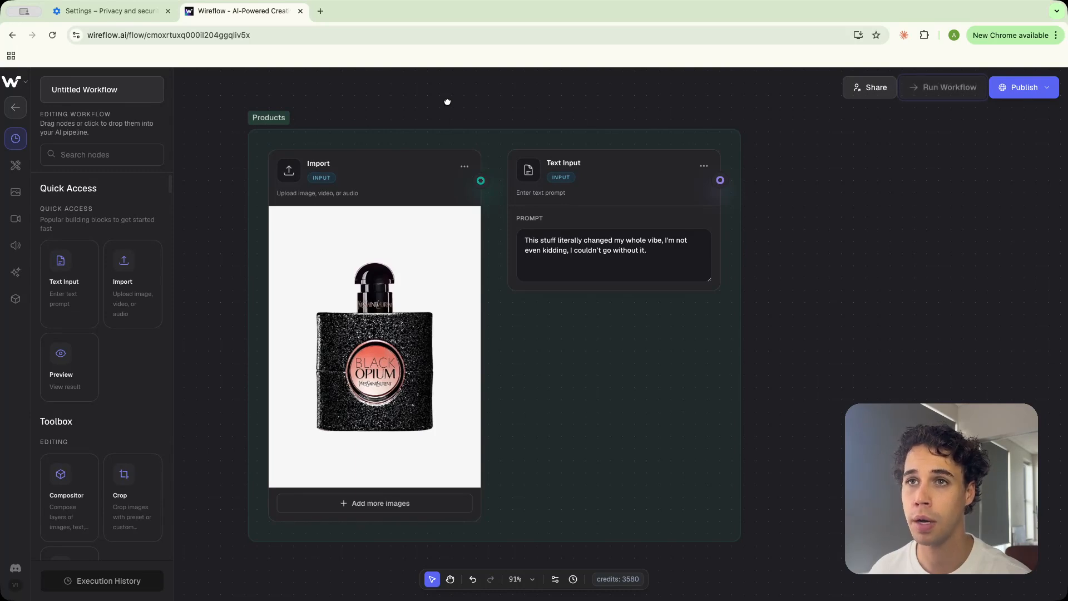
left_click_drag(448, 105, 465, 372)
left_click_drag(453, 228, 440, 339)
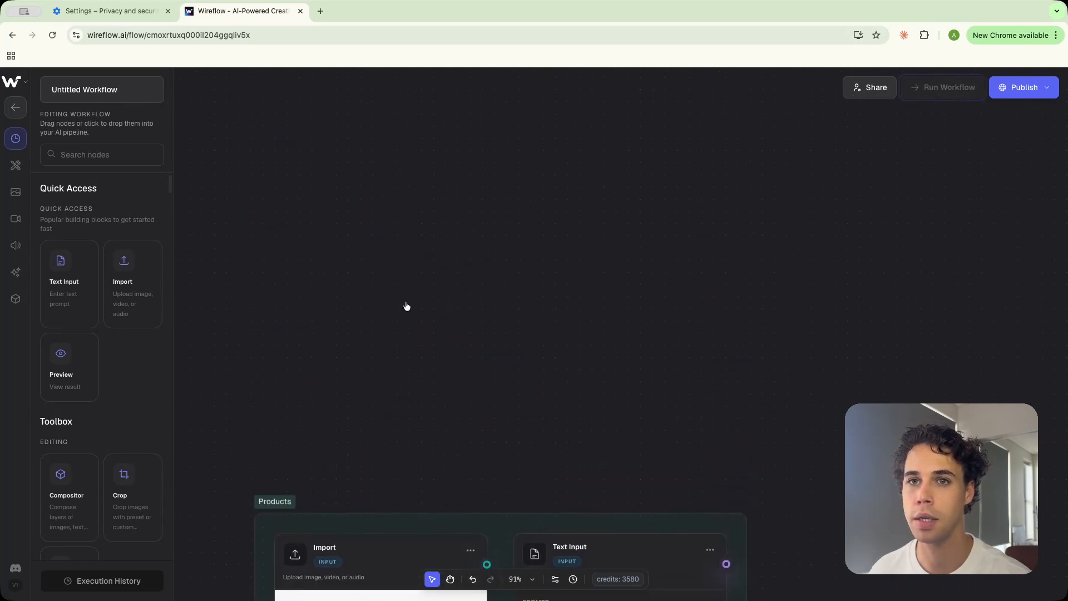
left_click_drag(59, 281, 377, 199)
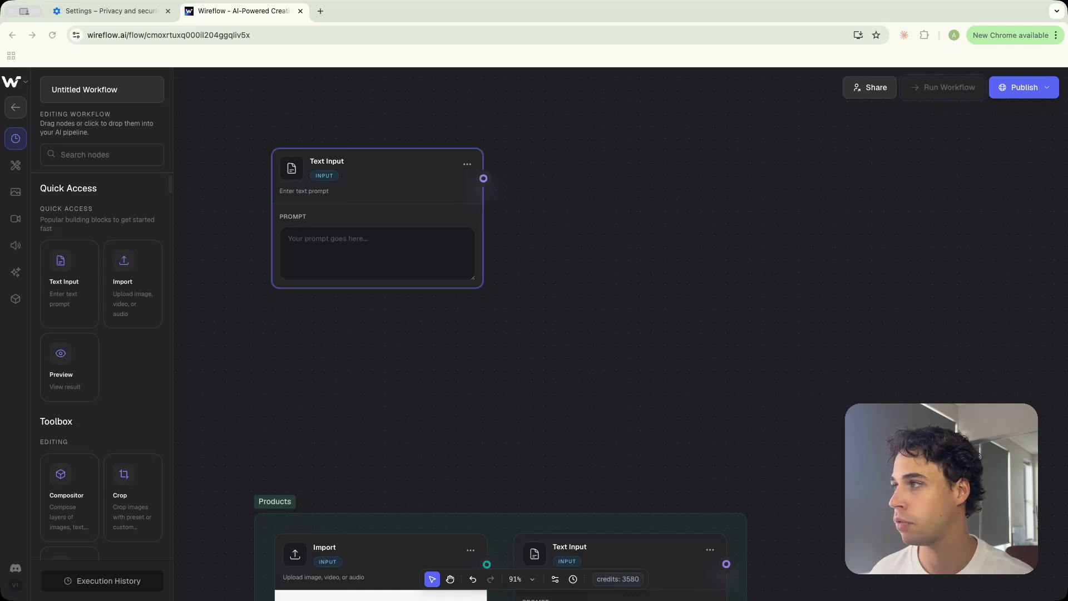
left_click(331, 239)
key("ctrl+v")
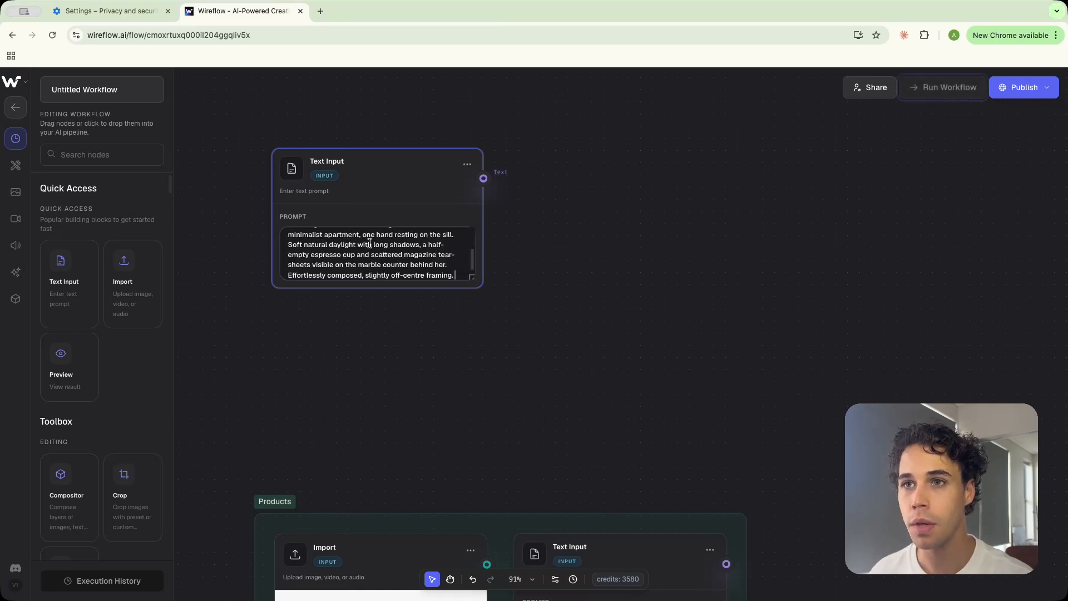
Enlarge the new node's prompt field and move the node slightly up and left
left_click_drag(473, 277, 472, 318)
scroll(443, 289, "up", 1)
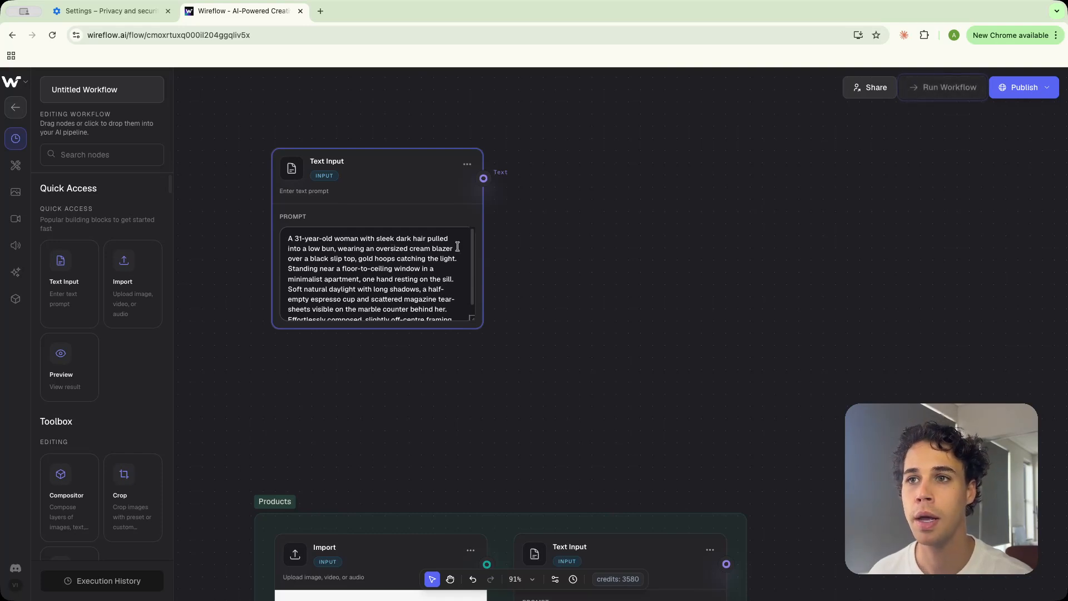
scroll(438, 271, "down", 1)
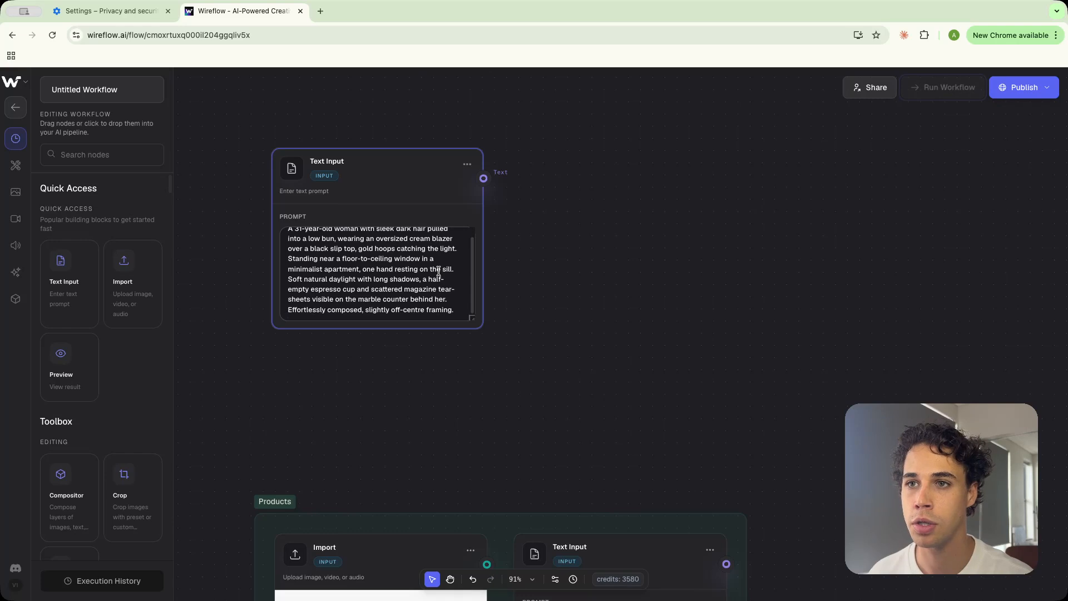
left_click_drag(423, 176, 392, 157)
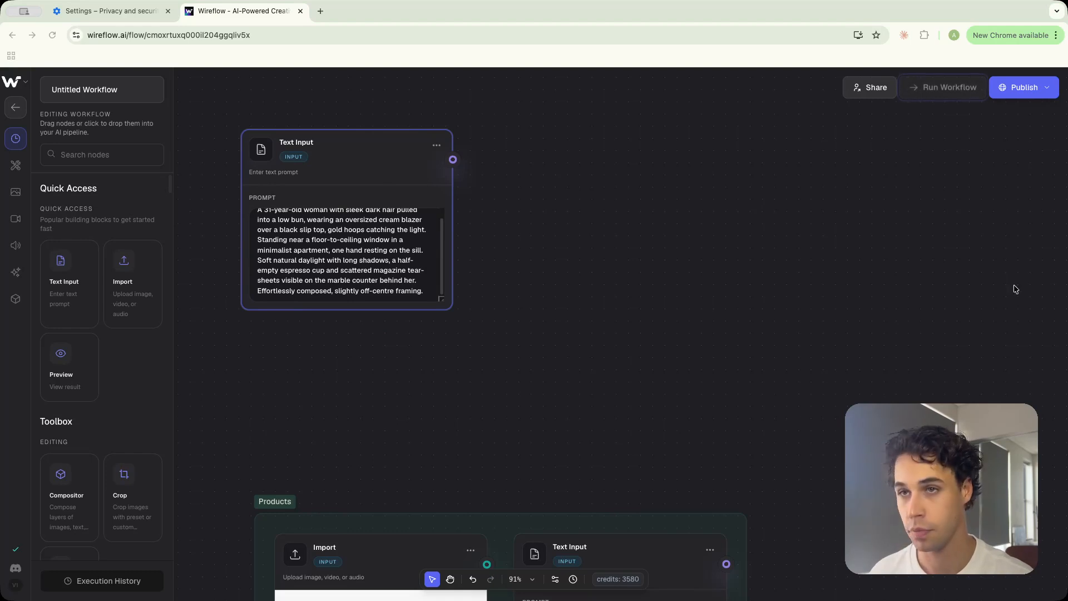
Paste a duplicate Text Input node beside it with a prompt describing a 26-year-old woman in a black mini dress
key("ctrl+v")
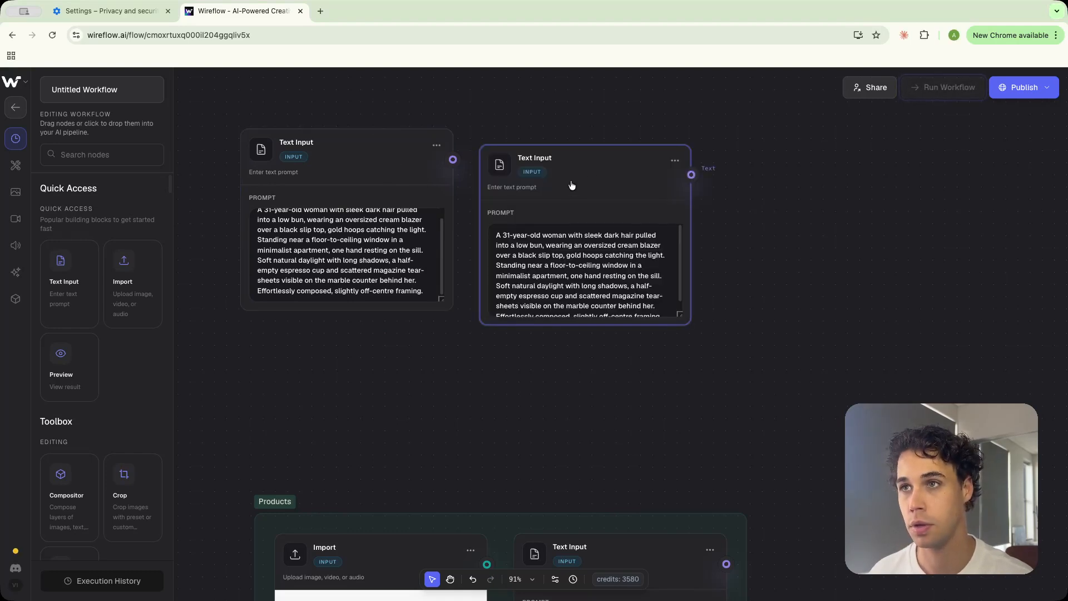
left_click(582, 240)
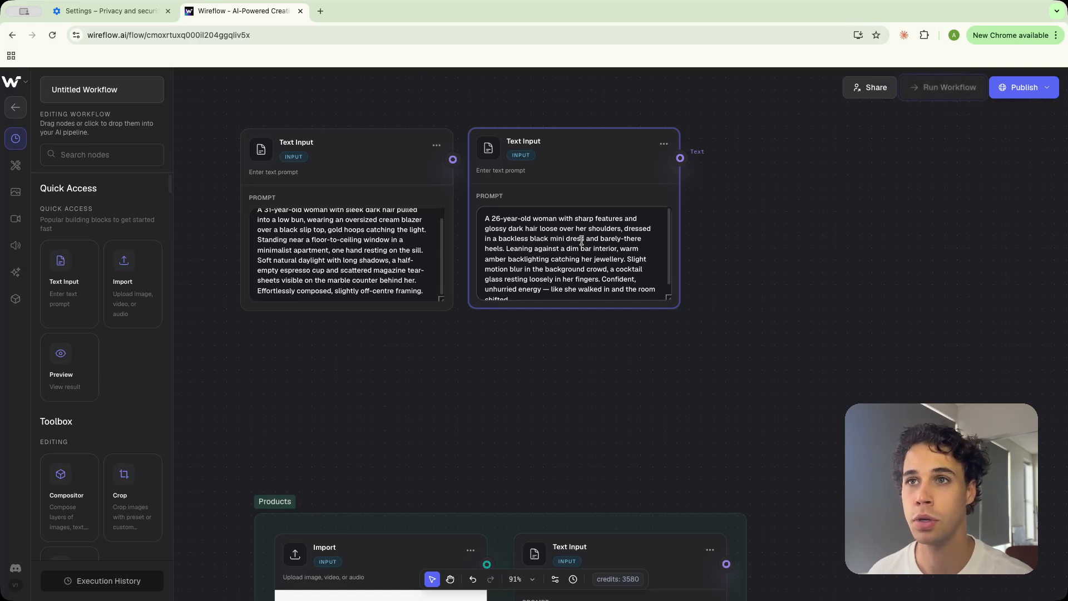
mouse_move(625, 142)
left_mouse_down()
mouse_move(565, 308)
mouse_move(397, 327)
mouse_move(621, 138)
left_mouse_up()
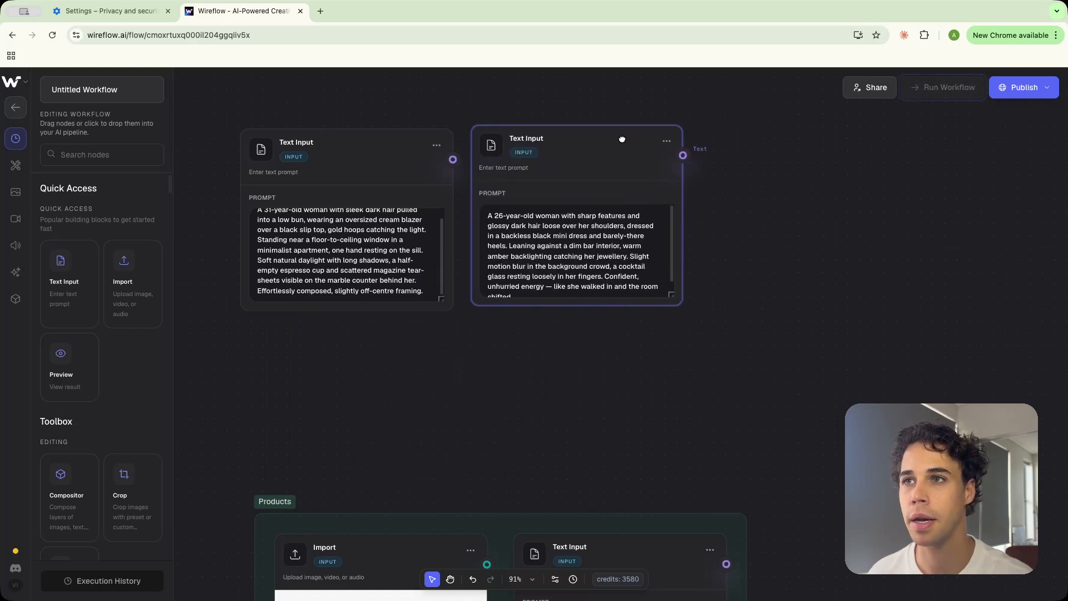
left_click(500, 368)
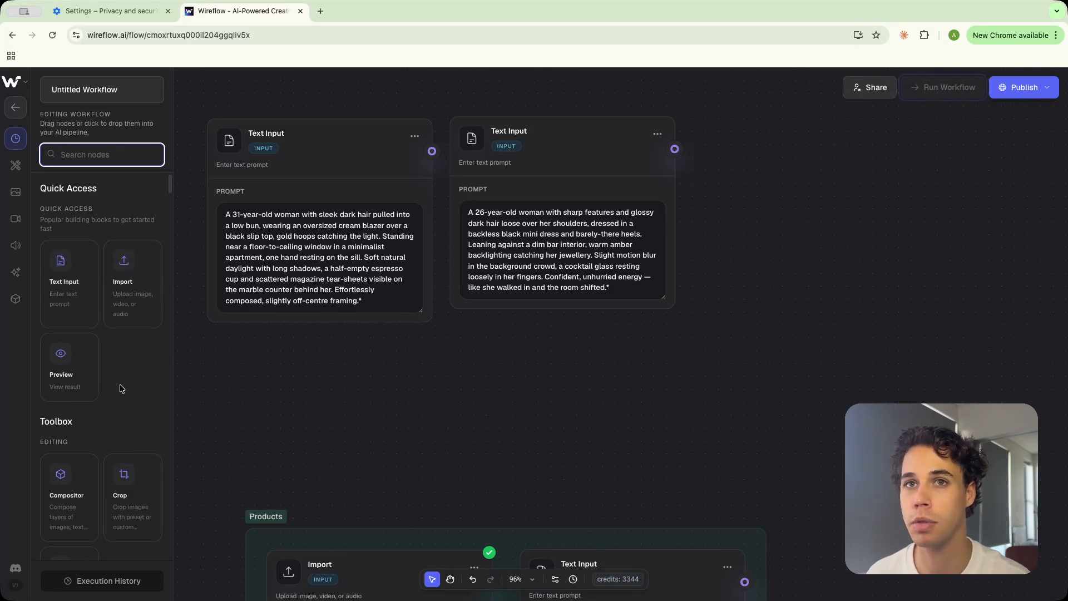
Search for the Prompt Concatenator node and place it to the right of the text inputs
type("concat")
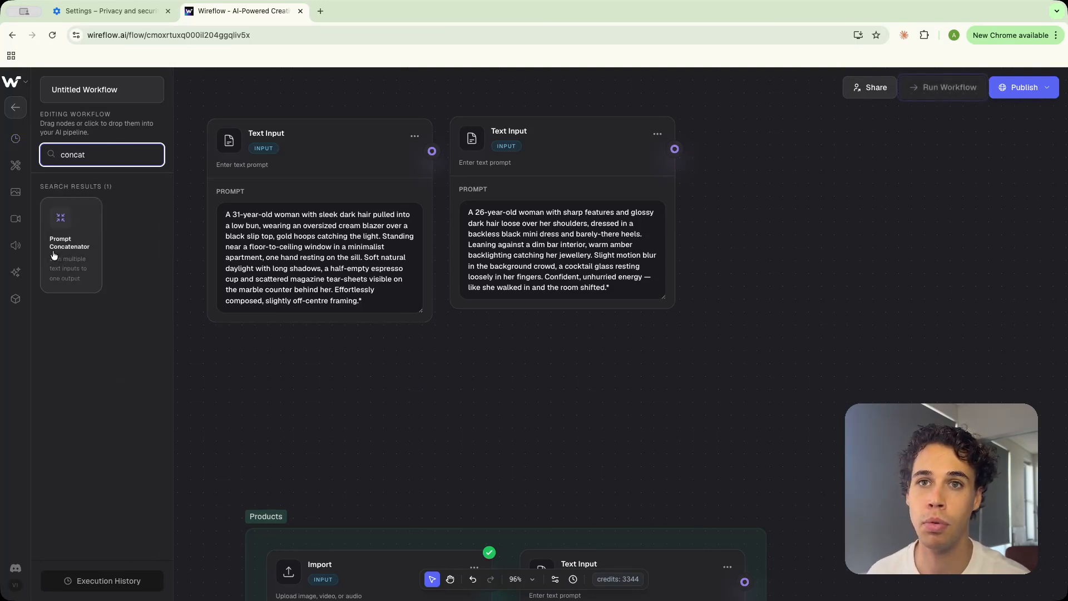
left_click_drag(54, 255, 805, 224)
left_click(823, 278)
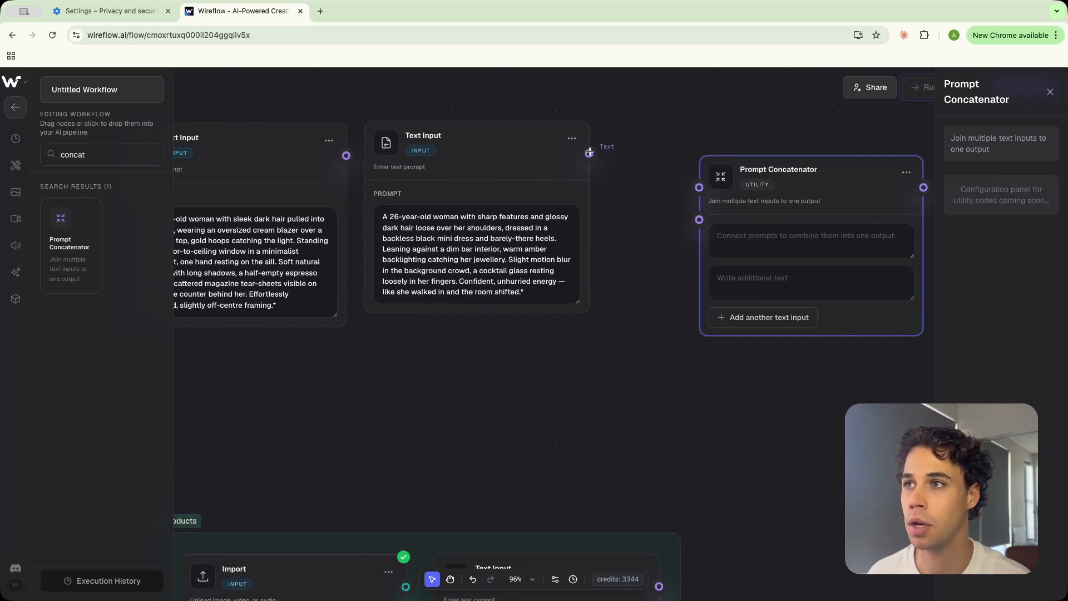
Connect the 26-year-old woman prompt and the Products text prompt into the Prompt Concatenator, enlarging its text area
left_click_drag(589, 153, 699, 187)
scroll(616, 398, "down", 3)
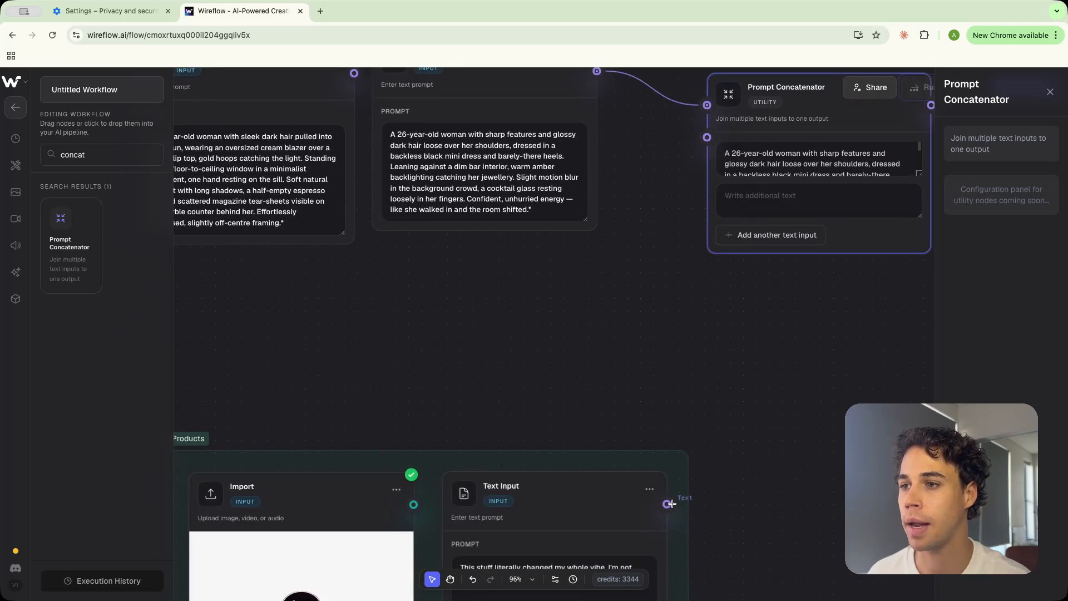
left_click_drag(667, 504, 707, 138)
left_click_drag(918, 173, 903, 276)
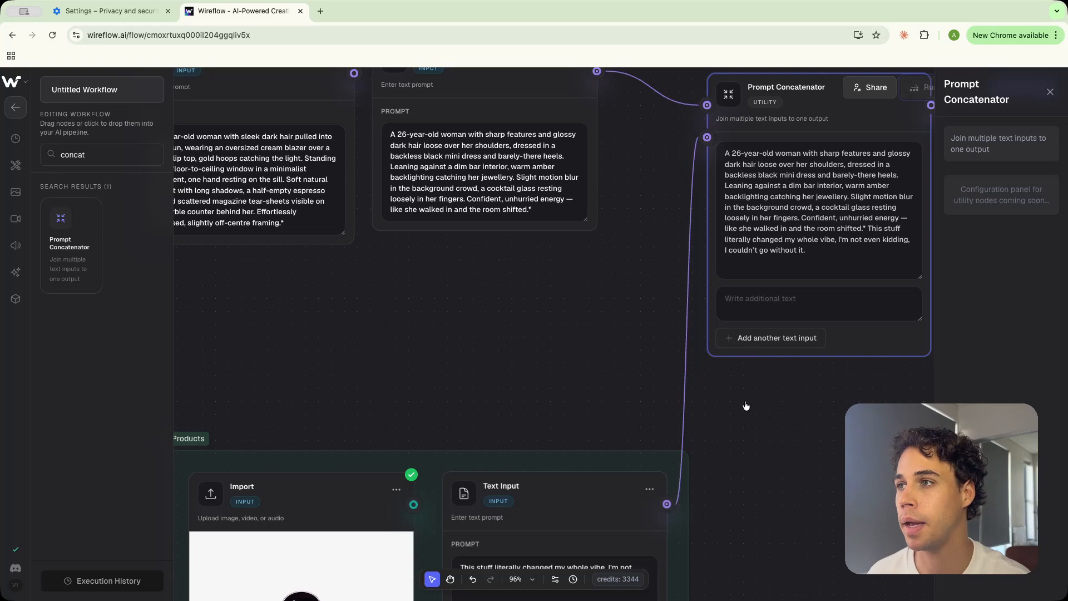
Move the Prompt Concatenator node slightly upward
left_click_drag(837, 427, 707, 484)
scroll(708, 483, "down", 3)
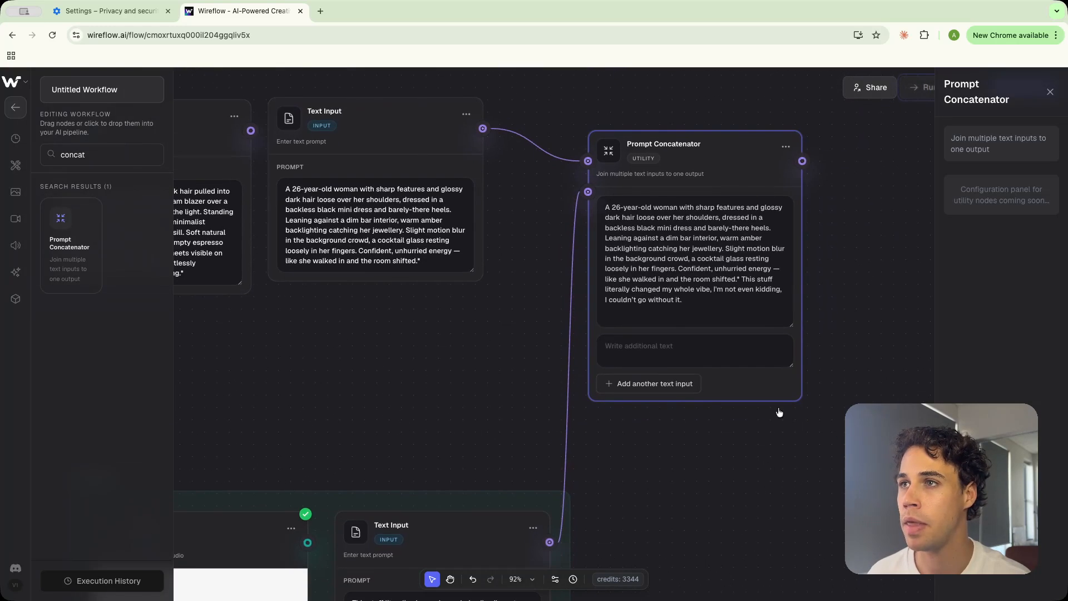
left_click_drag(747, 151, 760, 124)
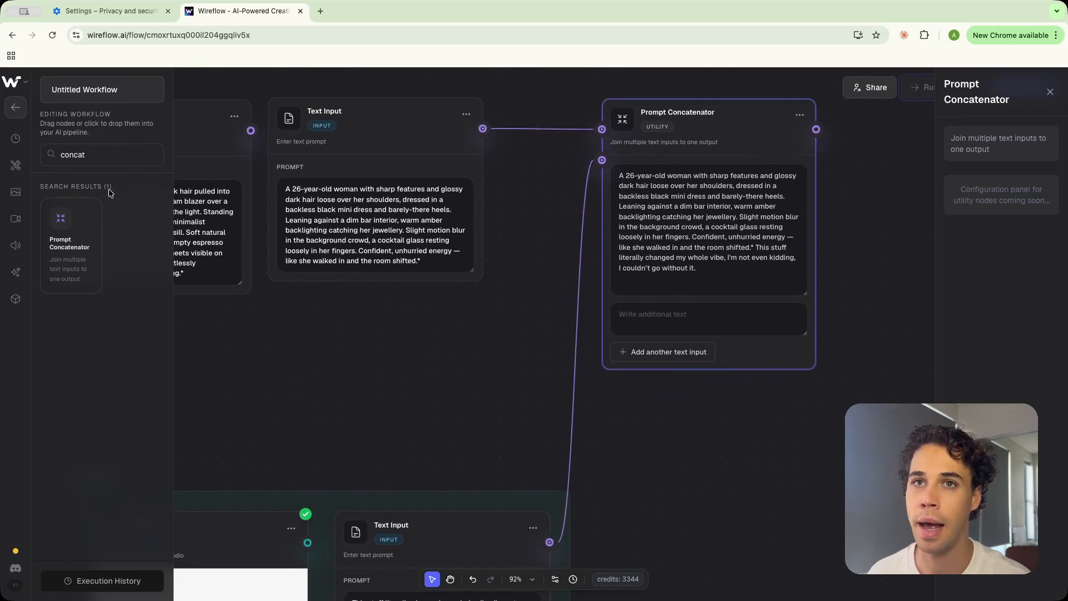
Search for the Text Input node and place a new one below the Prompt Concatenator
double_click(110, 161)
type("input")
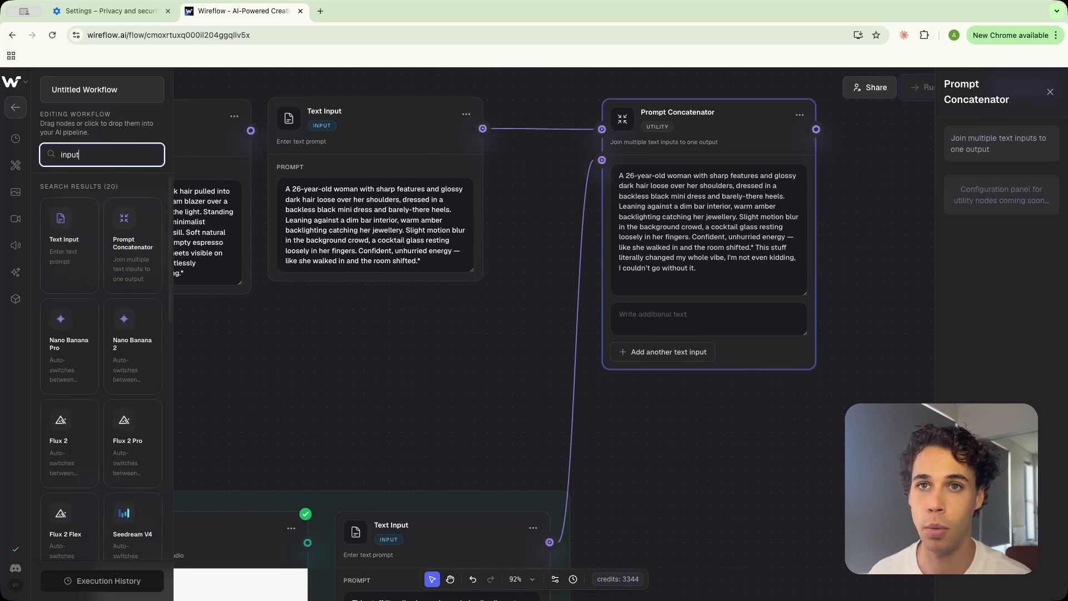
left_click_drag(64, 239, 729, 428)
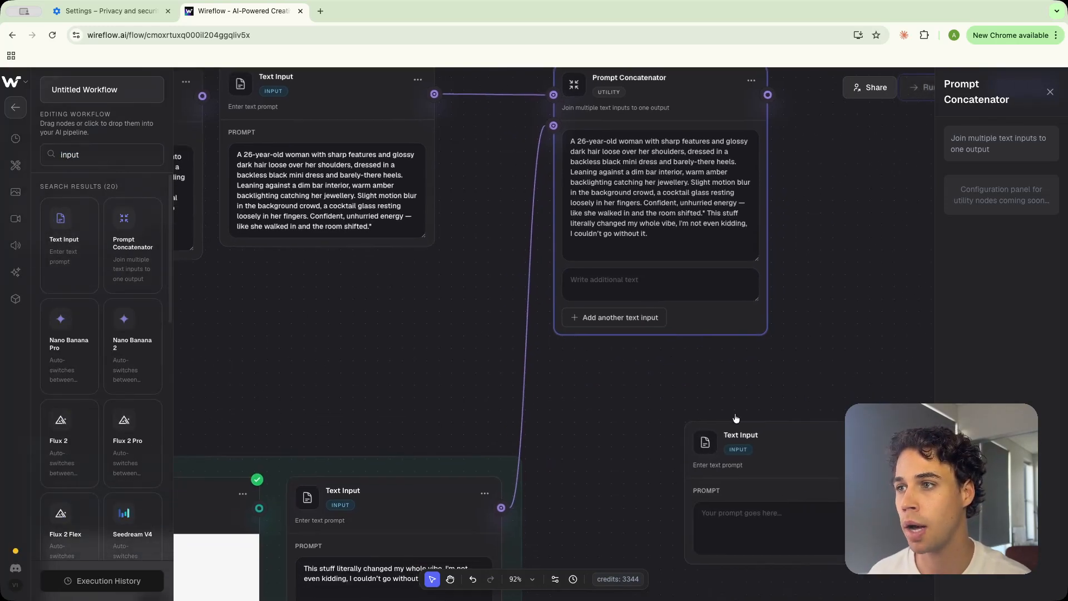
left_click_drag(805, 431, 709, 371)
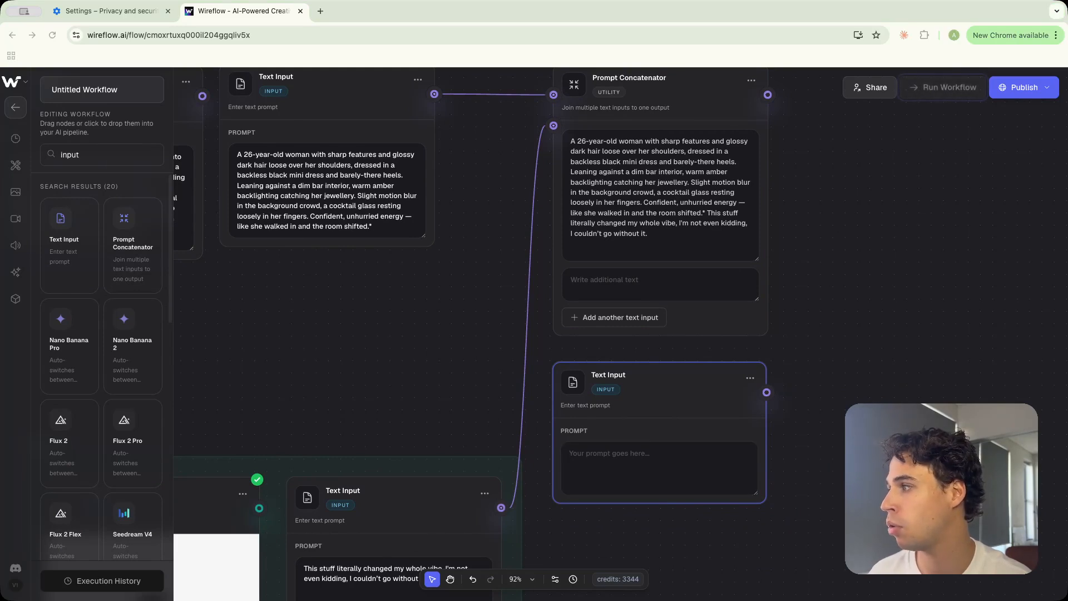
Paste the Seedance 2 video prompt formatter instructions into the new Text Input node and enlarge its text area
left_click(583, 470)
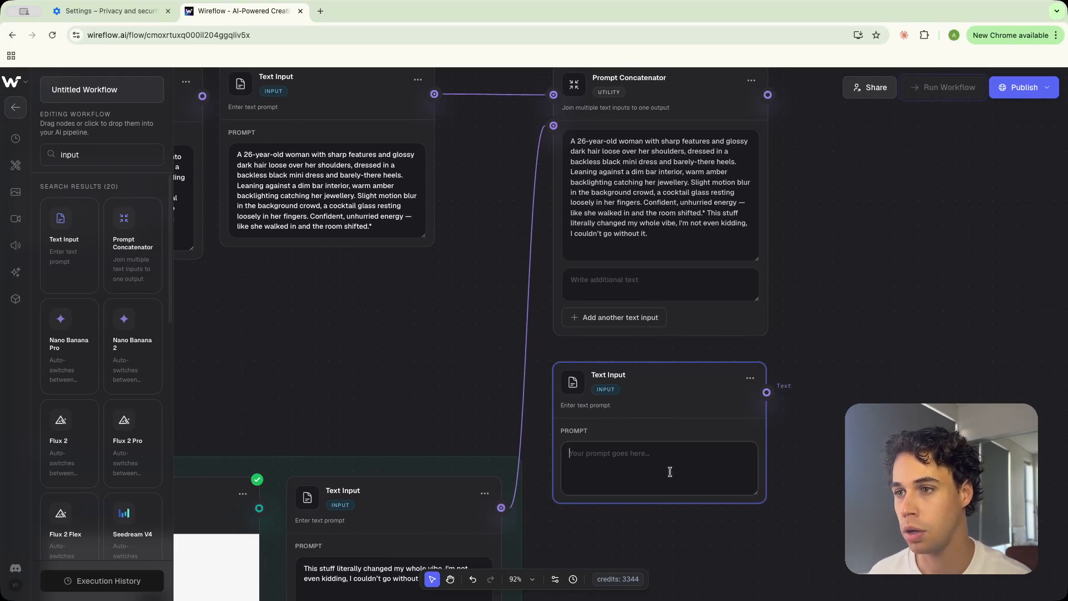
key("ctrl+v")
scroll(779, 461, "down", 3)
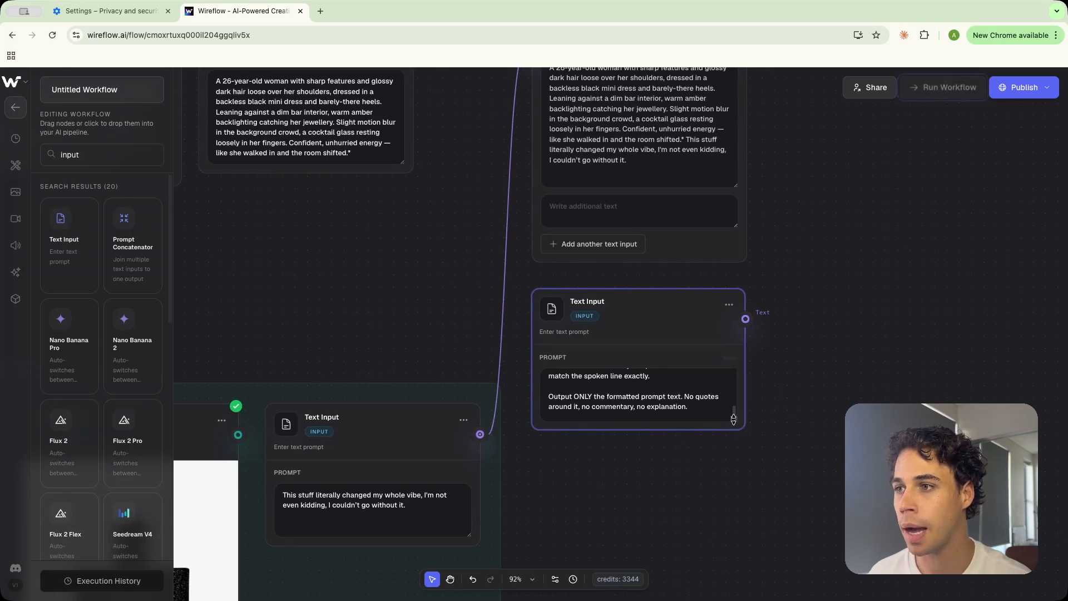
left_click_drag(736, 422, 714, 600)
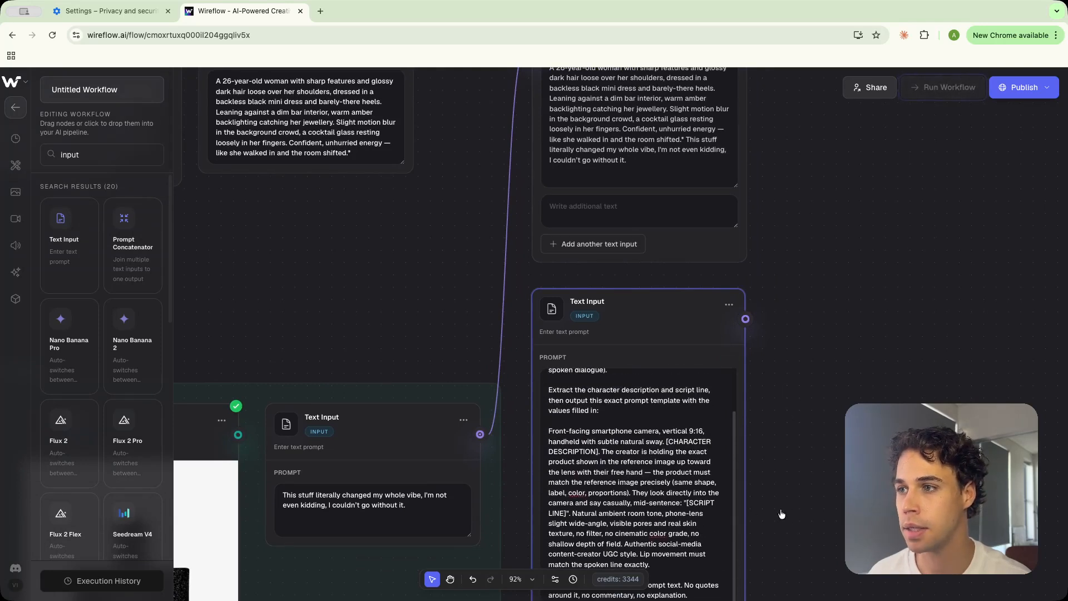
scroll(779, 512, "down", 3)
left_click_drag(737, 483, 737, 550)
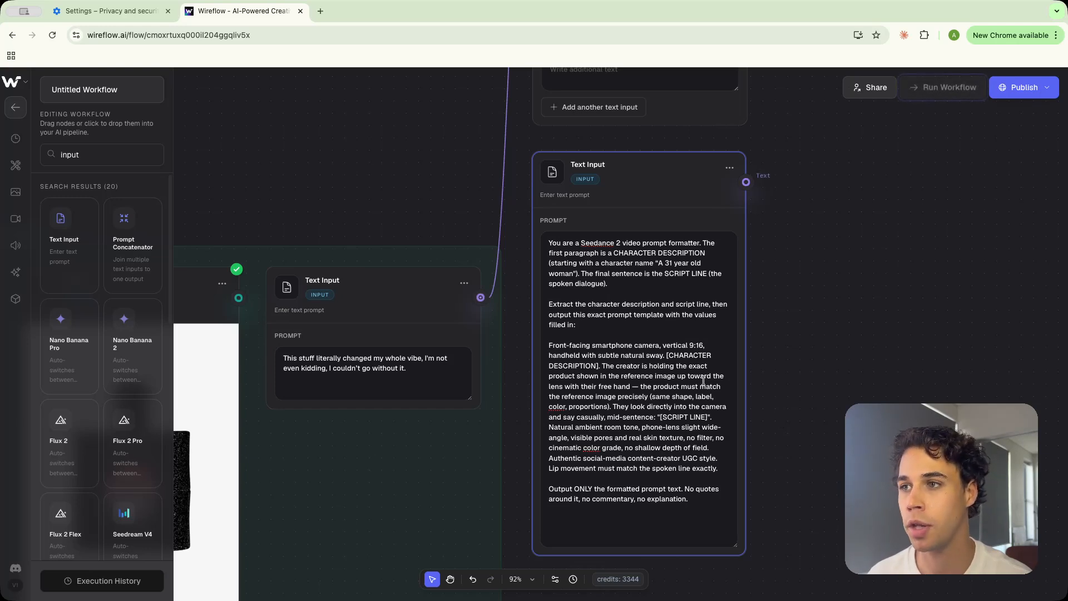
left_click_drag(667, 355, 702, 356)
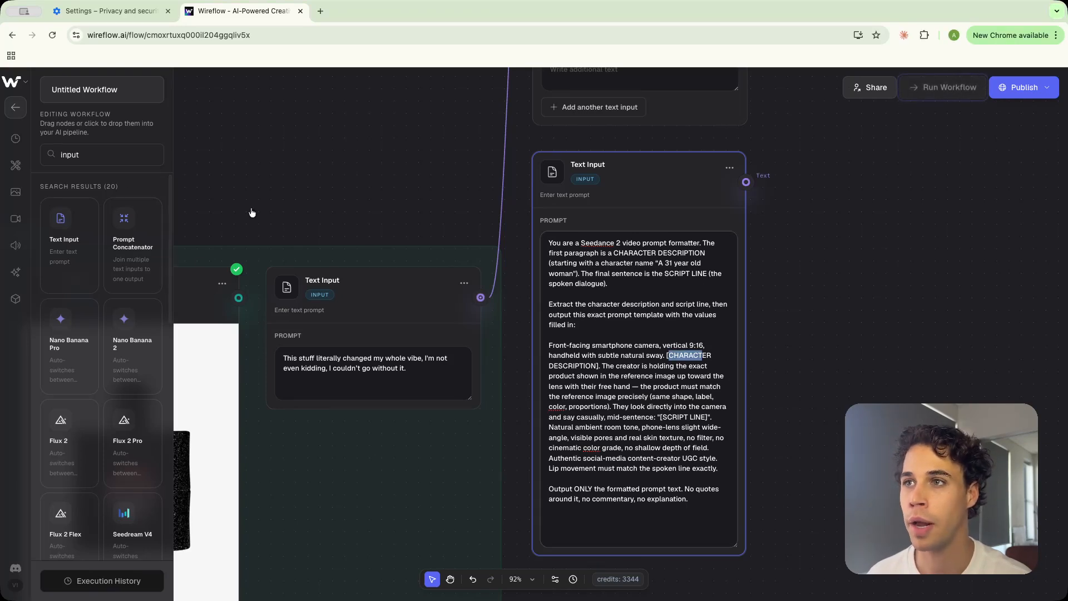
Search for the Run any LLM node and place it to the right of the Prompt Concatenator
left_click(836, 306)
scroll(836, 305, "up", 5)
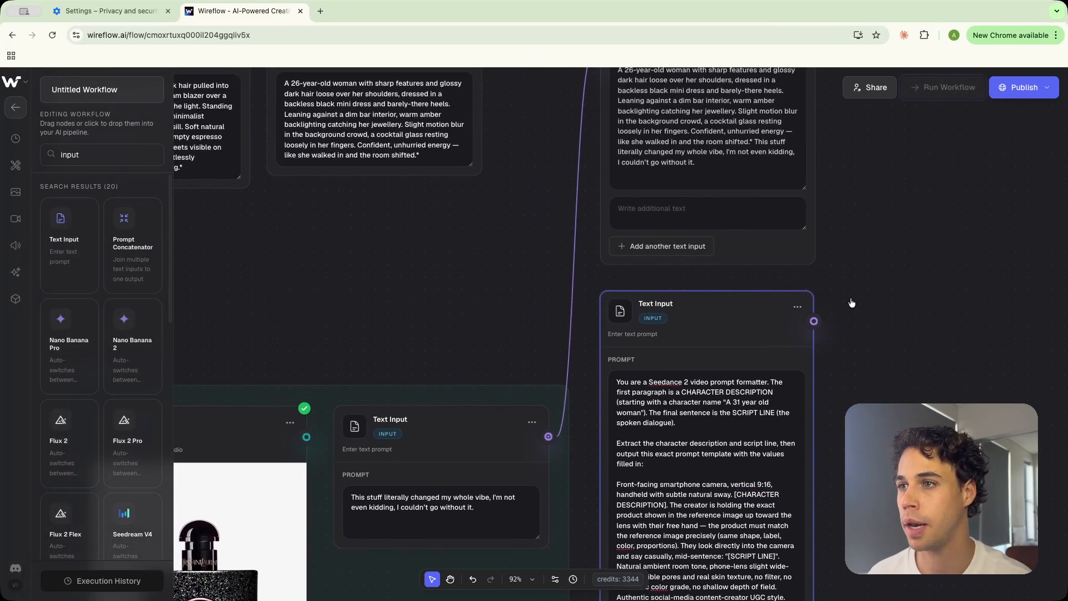
scroll(851, 303, "down", 2)
left_click_drag(885, 247, 703, 344)
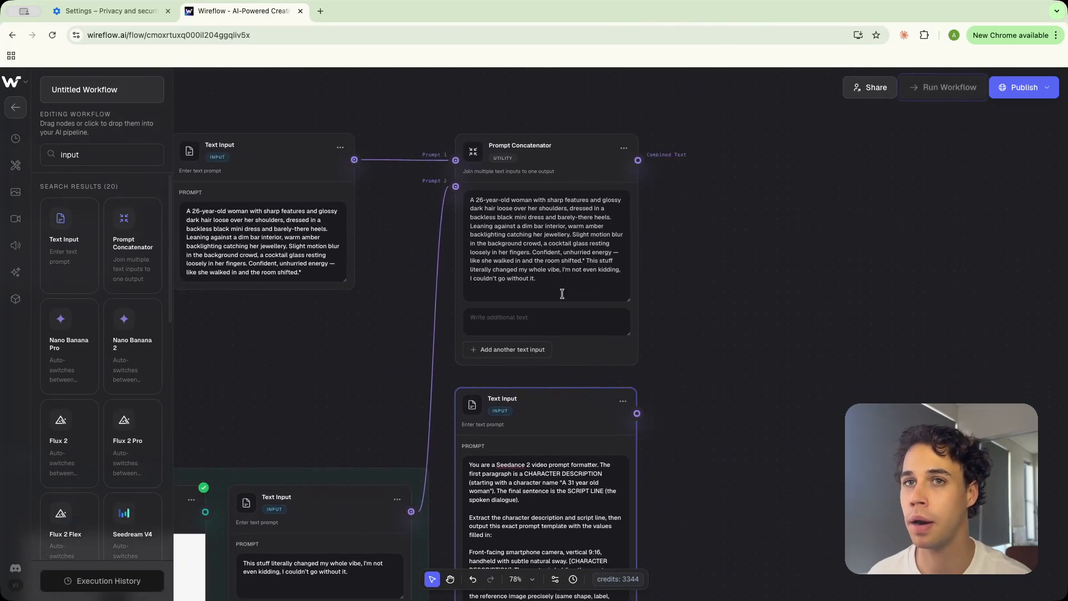
left_click(104, 155)
key("ctrl+a")
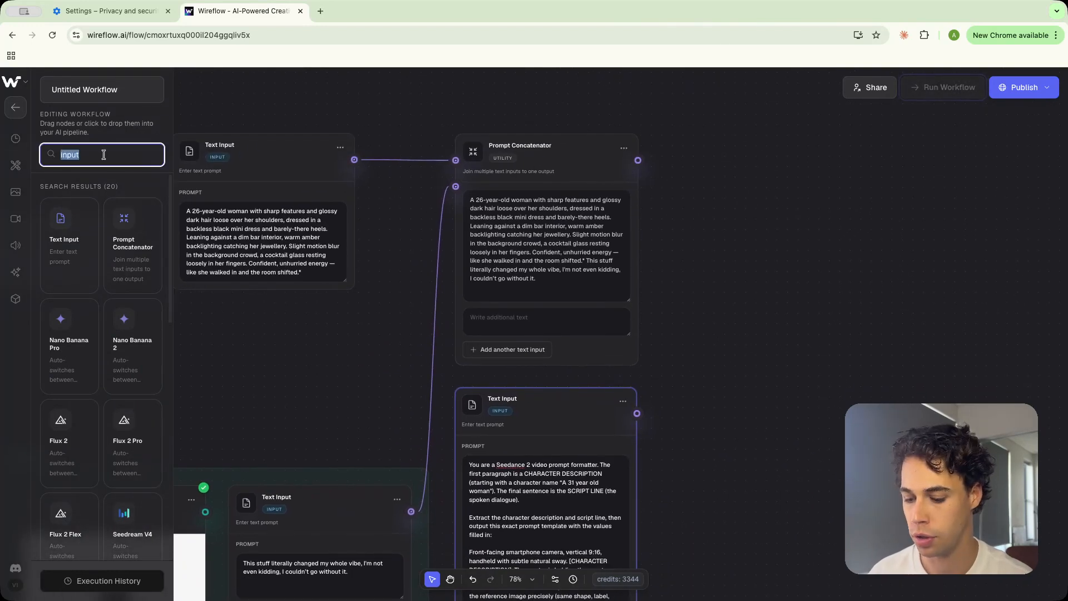
type("run")
left_click_drag(71, 239, 794, 191)
scroll(724, 314, "right", 1)
scroll(724, 313, "down", 1)
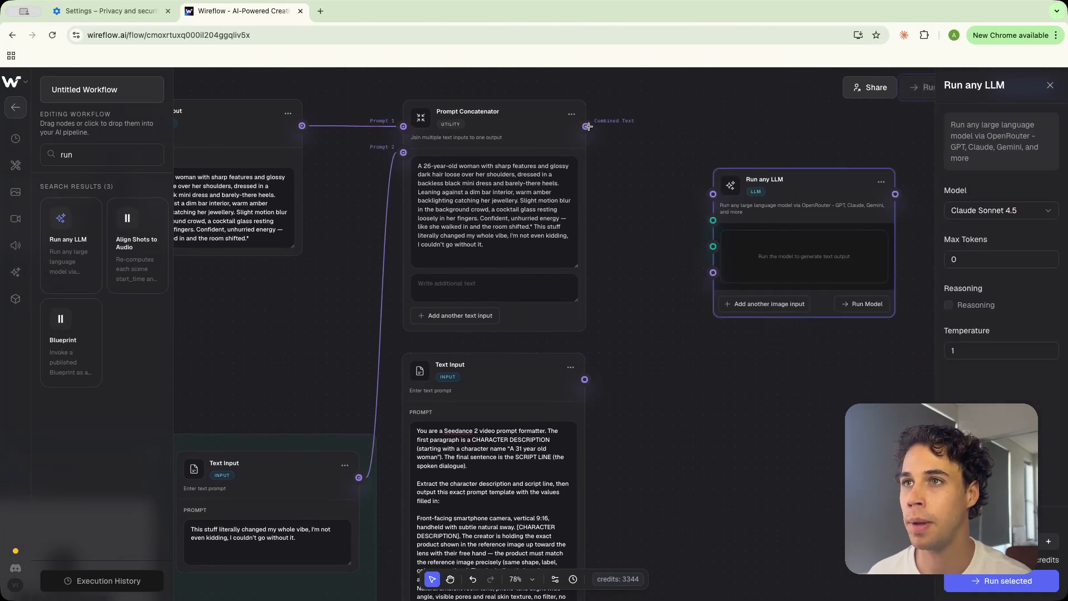
Wire the concatenated prompt, the formatter text as system prompt, and the product image into the Run any LLM node
left_click_drag(586, 126, 711, 194)
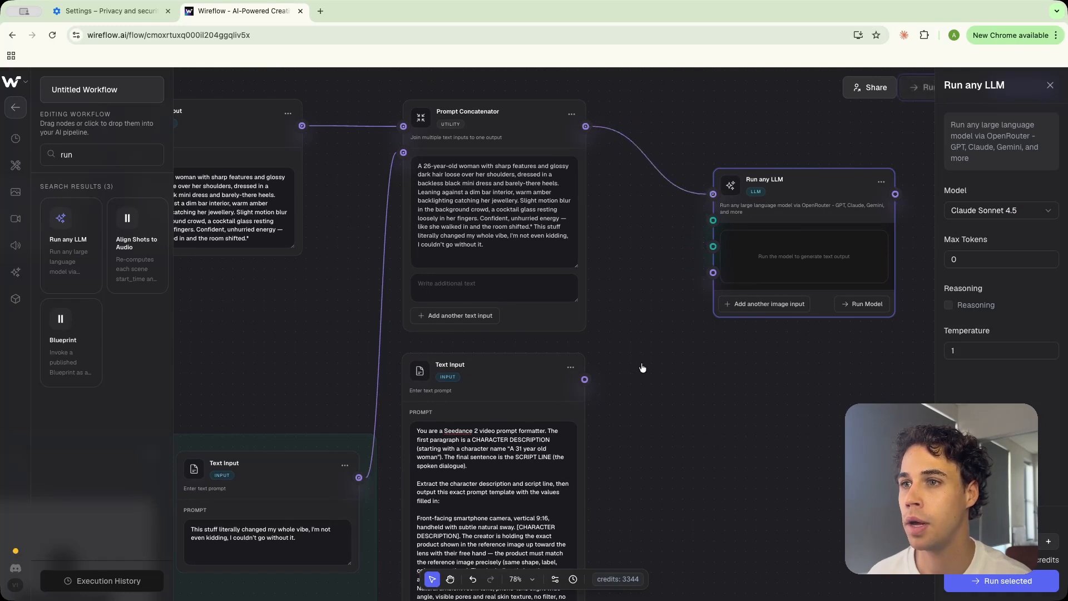
left_click_drag(584, 379, 719, 265)
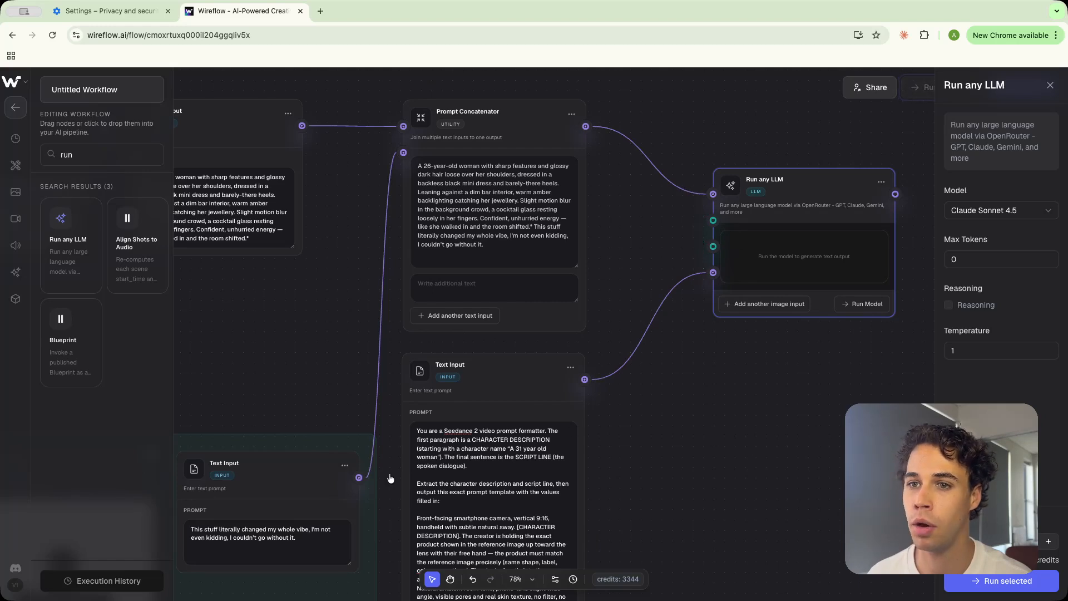
scroll(312, 396, "left", 3)
scroll(311, 396, "down", 1)
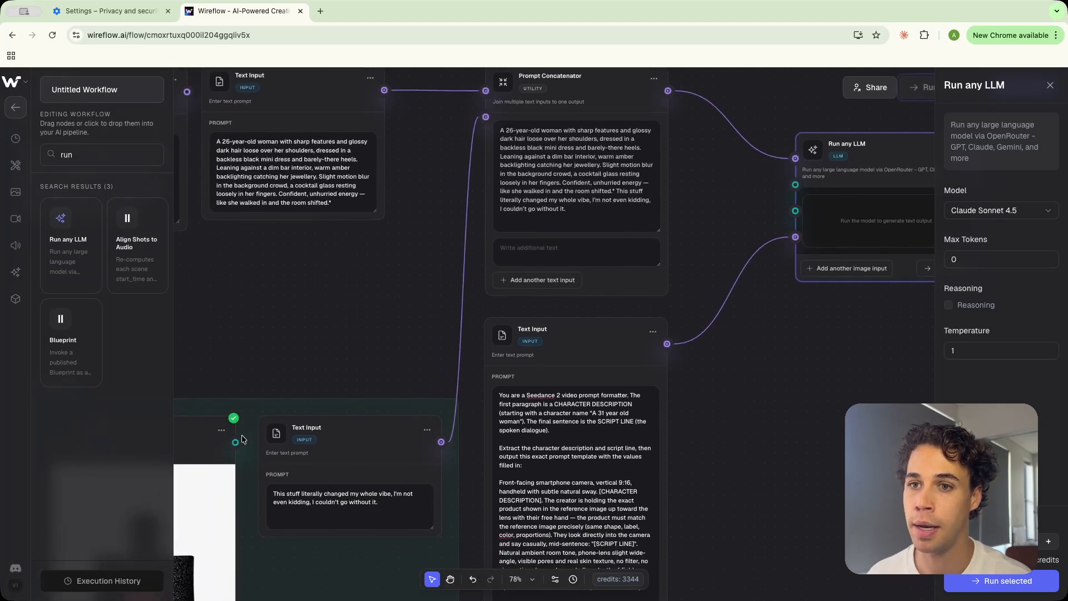
left_click_drag(235, 442, 795, 211)
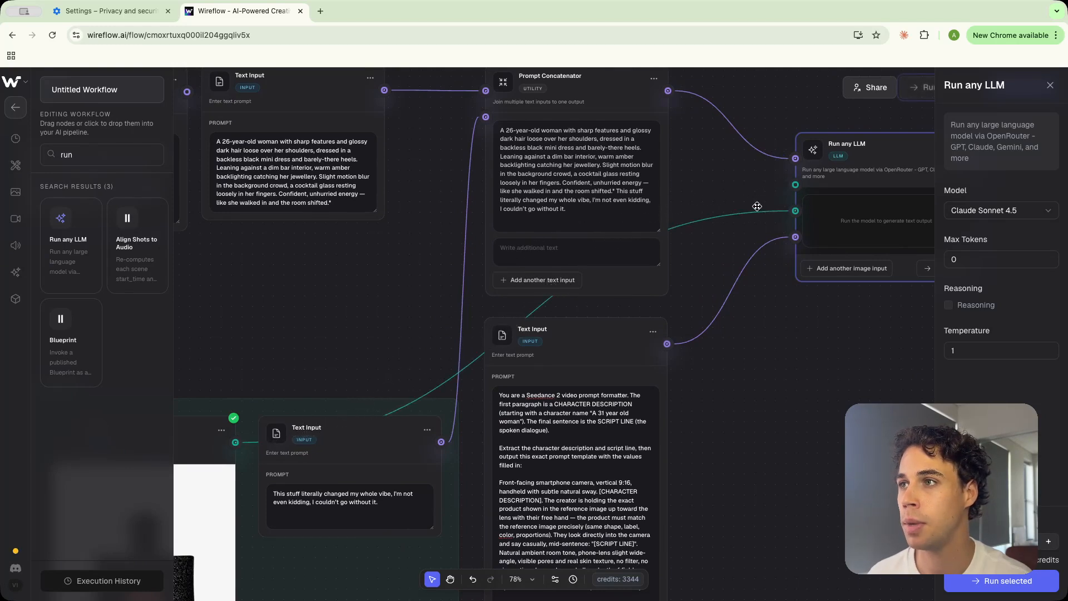
Run the LLM node using the Gemini 3 Pro model with Reasoning enabled
scroll(775, 282, "right", 5)
scroll(775, 283, "up", 2)
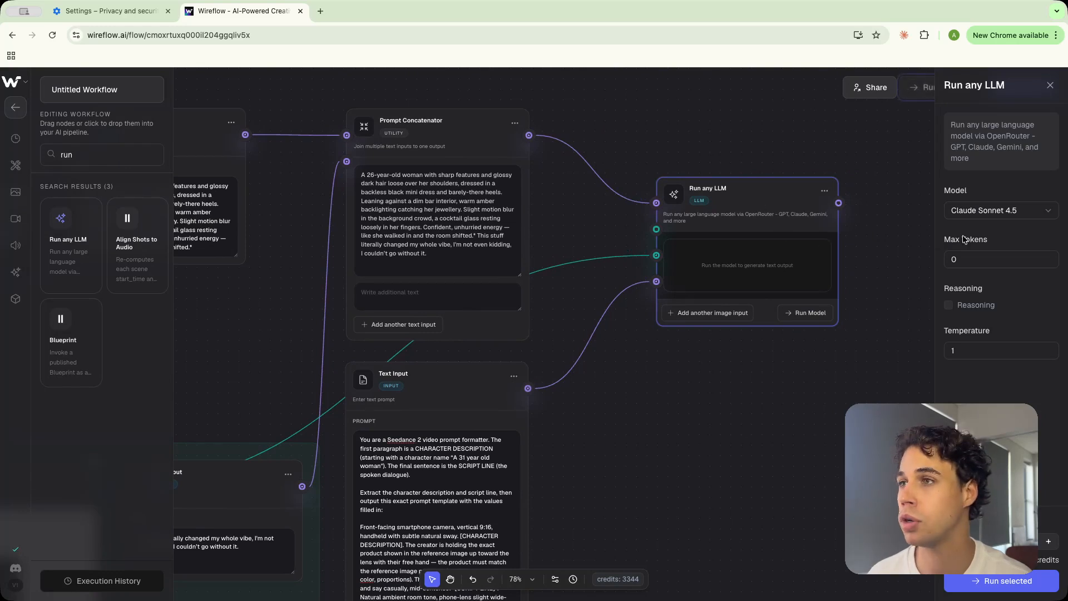
left_click(1004, 211)
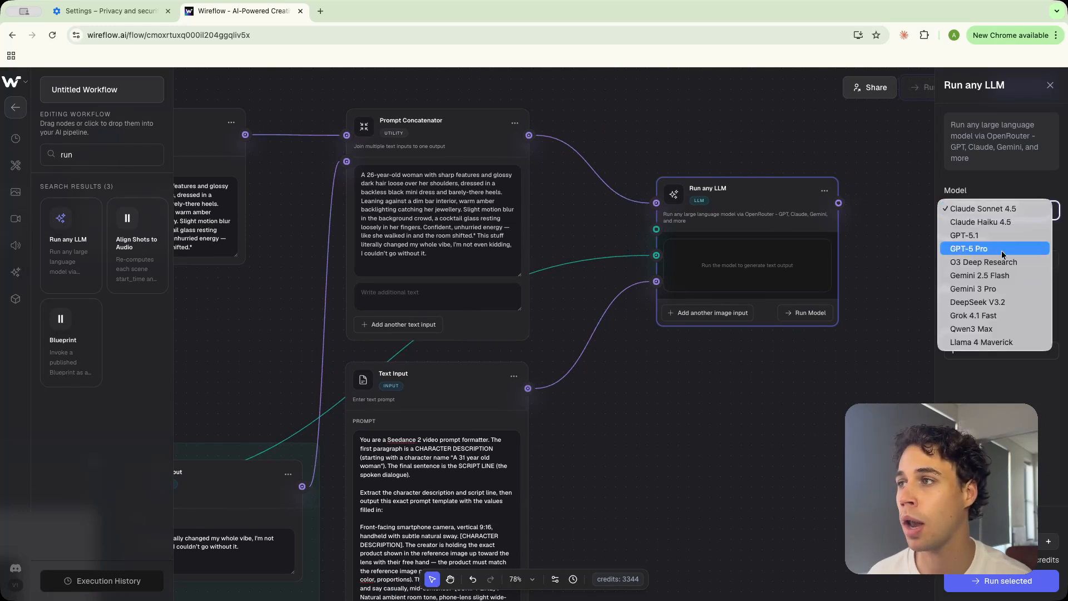
left_click(996, 290)
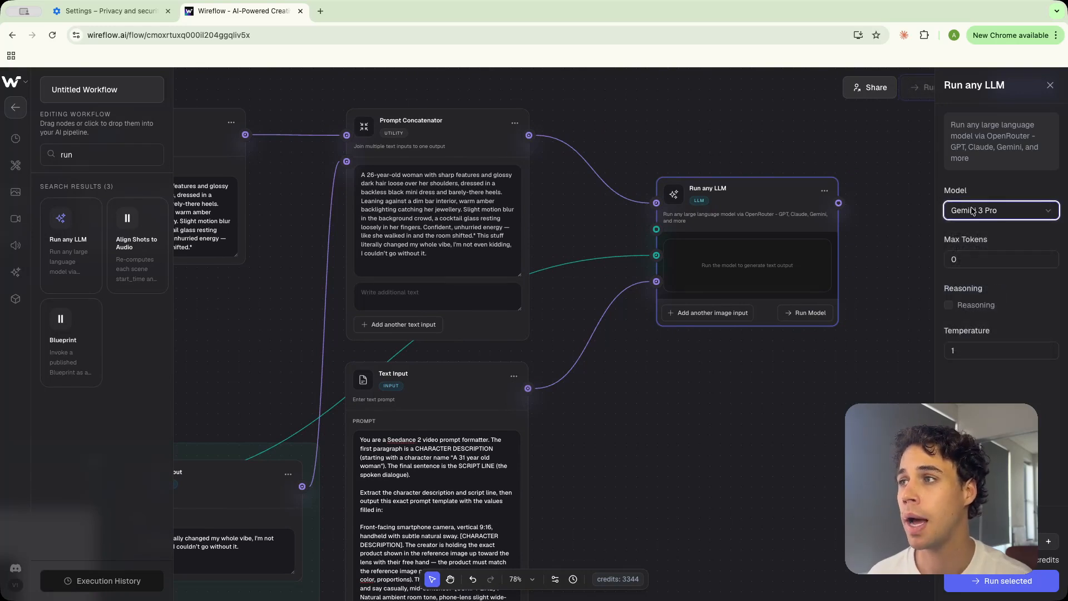
left_click(948, 305)
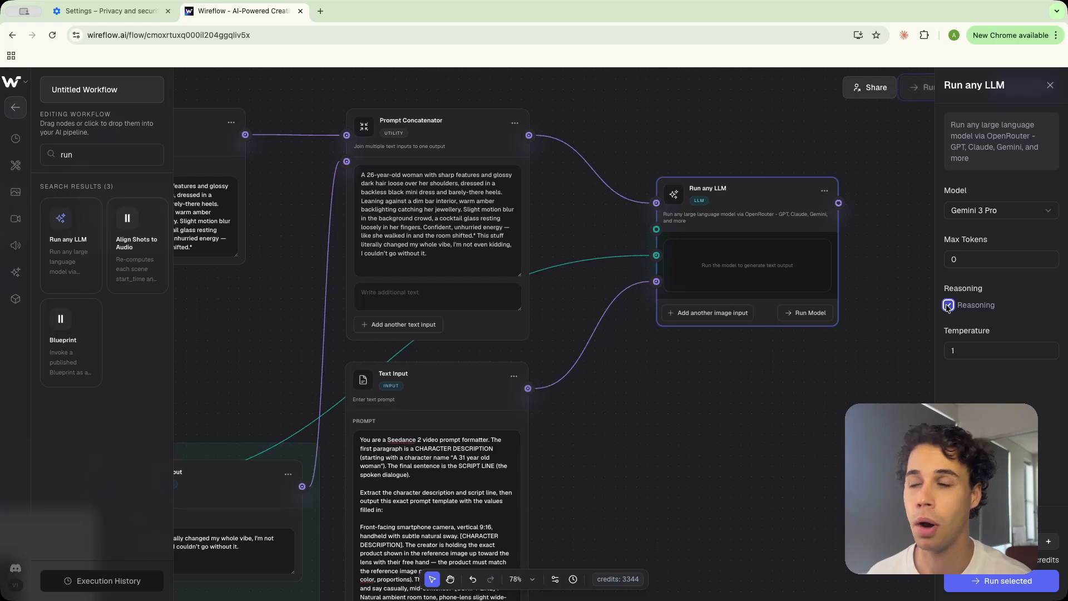
left_click(801, 313)
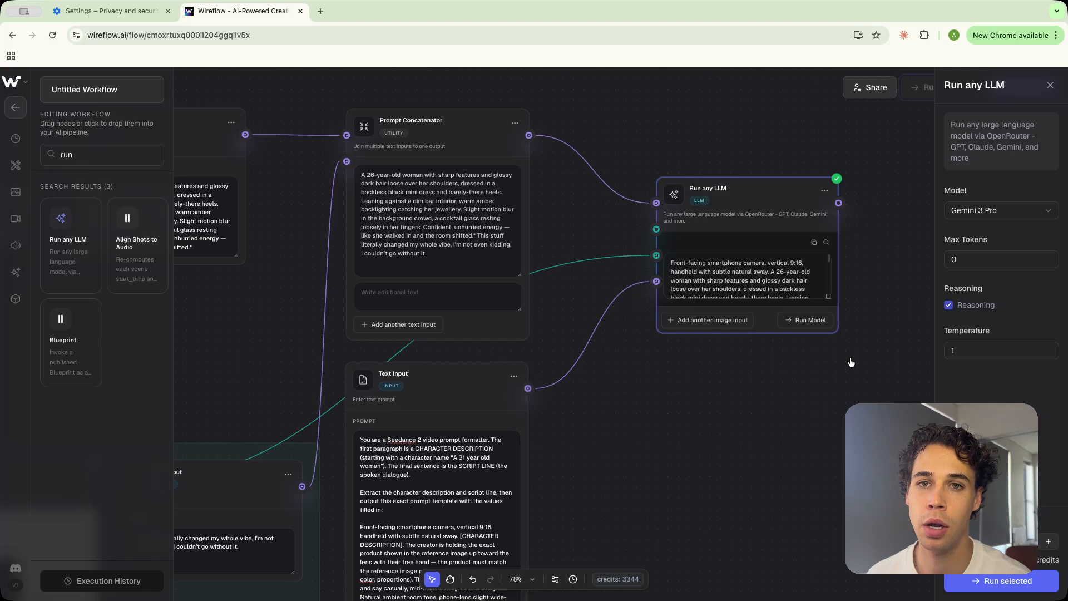
Search for Seedance, place its node right of the LLM, and connect the LLM response to its prompt input
double_click(117, 149)
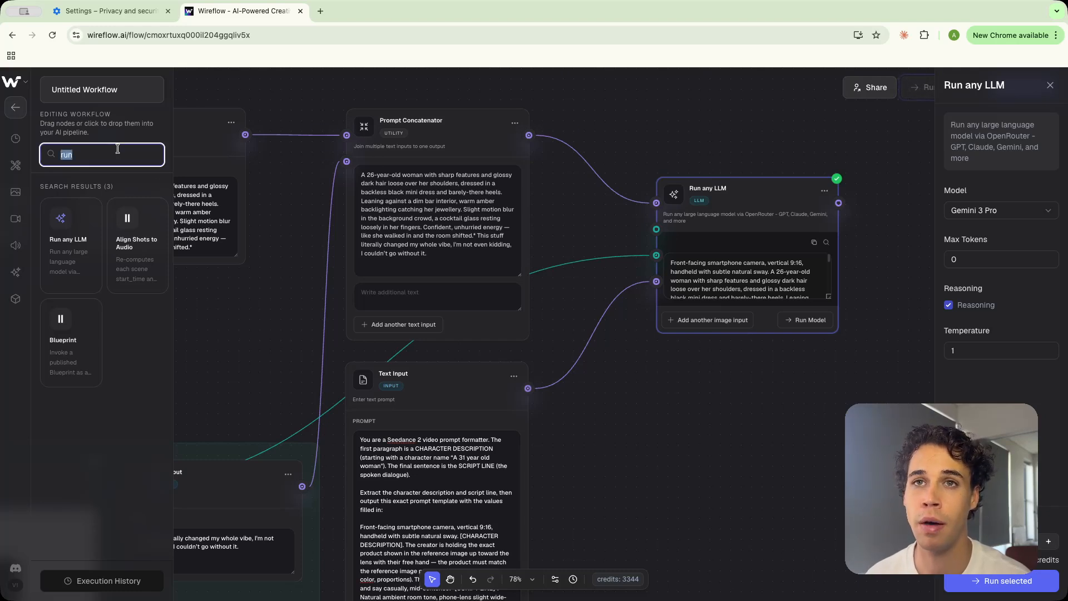
type("seed")
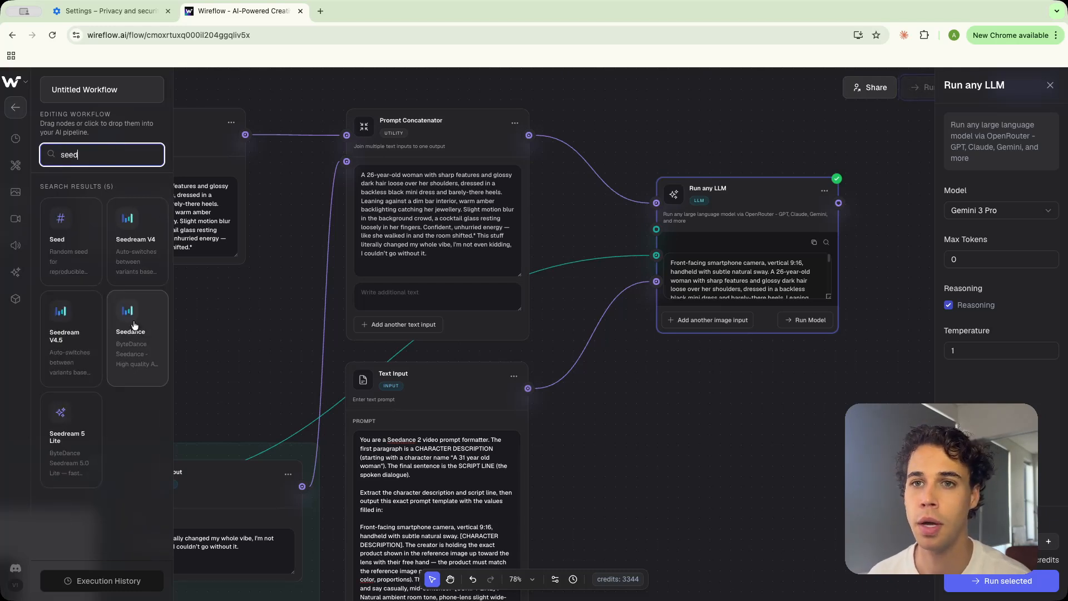
left_click_drag(133, 326, 880, 262)
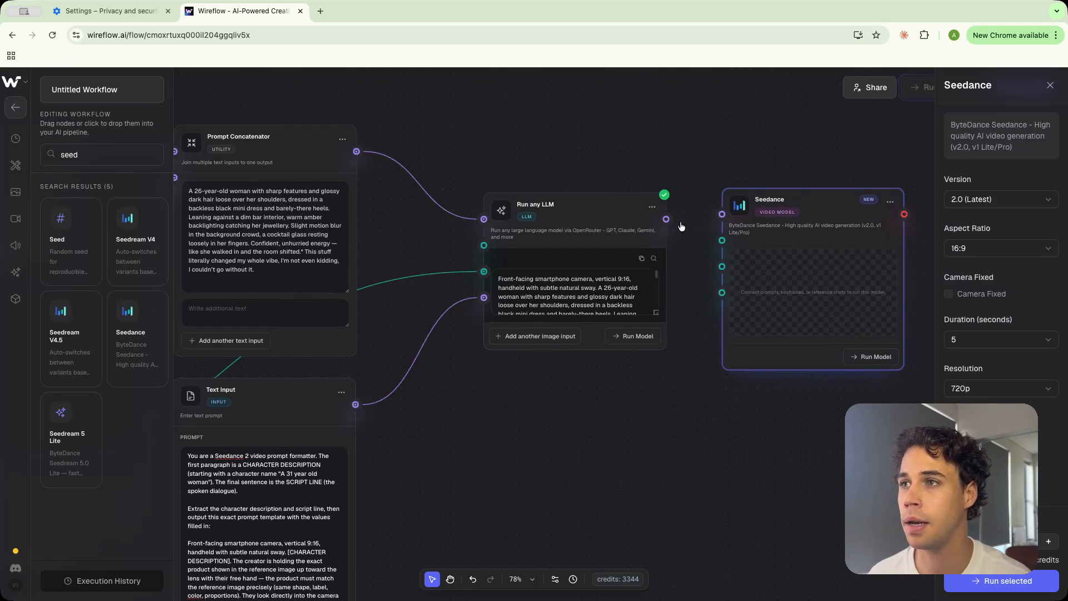
left_click_drag(671, 220, 722, 215)
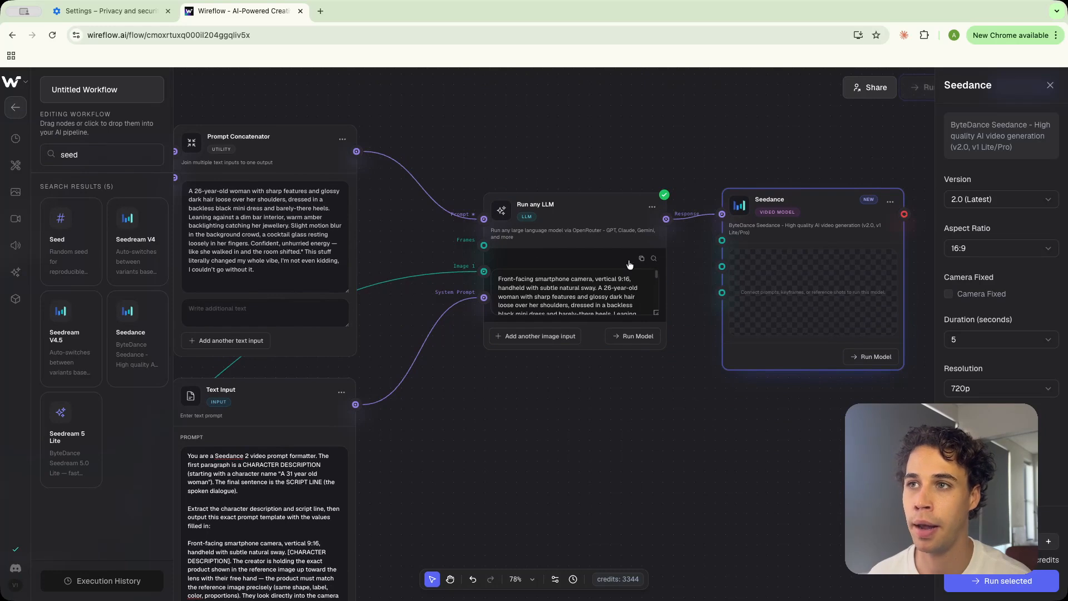
Enlarge the LLM node's output area to read the generated video prompt
left_click_drag(657, 315, 644, 480)
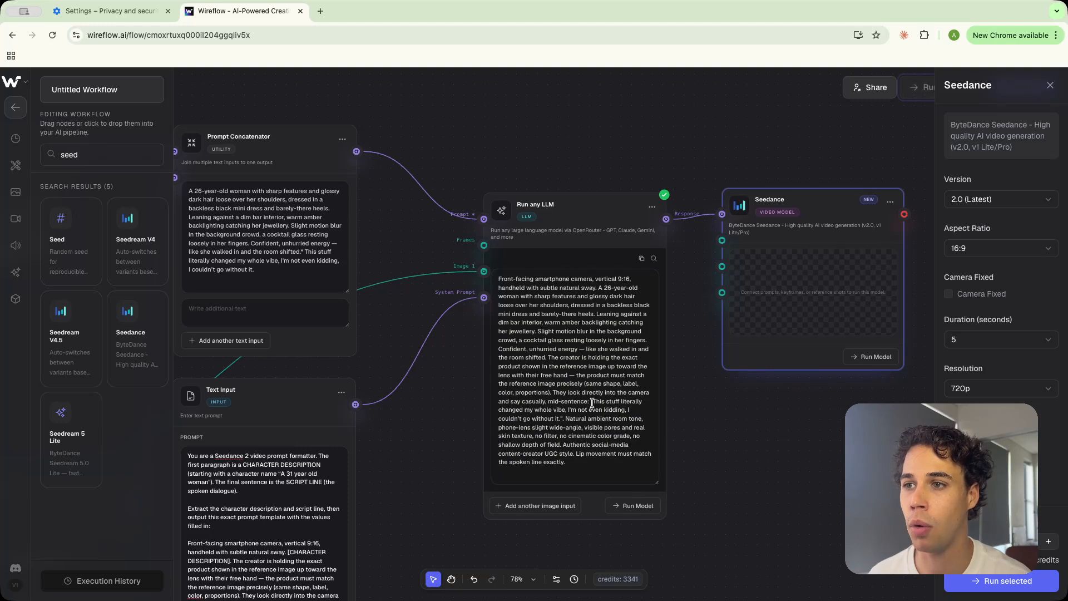
left_click_drag(592, 402, 601, 410)
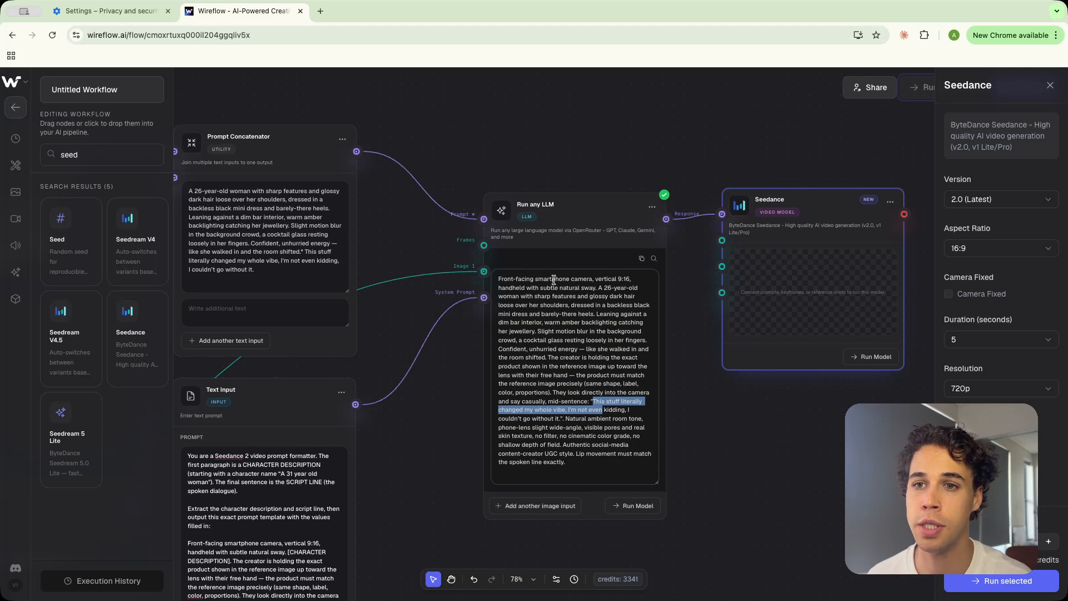
left_click(584, 430)
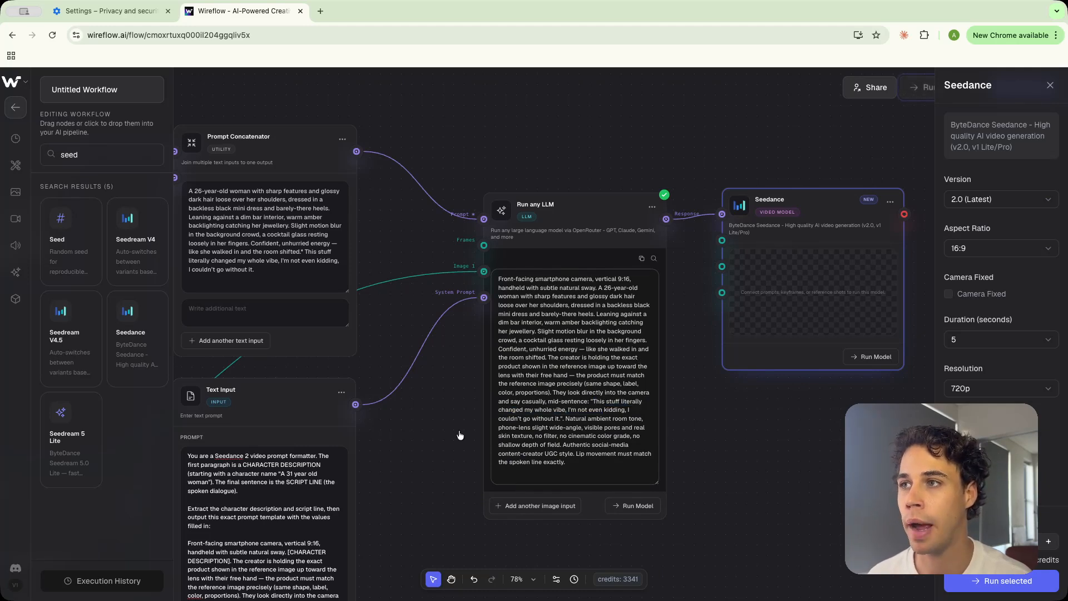
Connect the imported perfume image to the Seedance node's image input
left_click_drag(460, 435, 671, 324)
left_click_drag(395, 448, 612, 424)
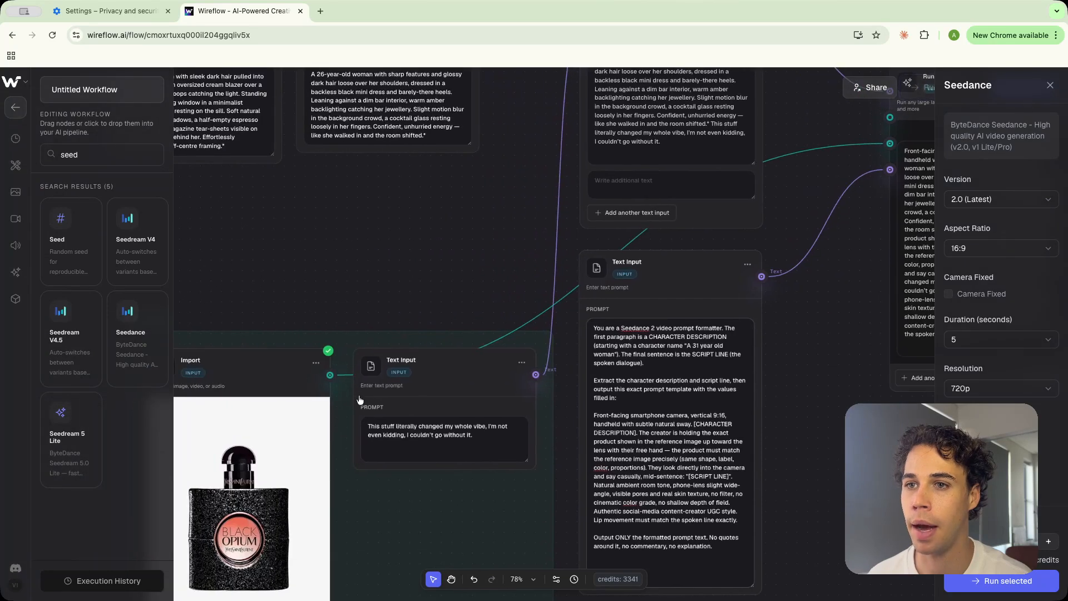
left_click_drag(533, 368, 431, 454)
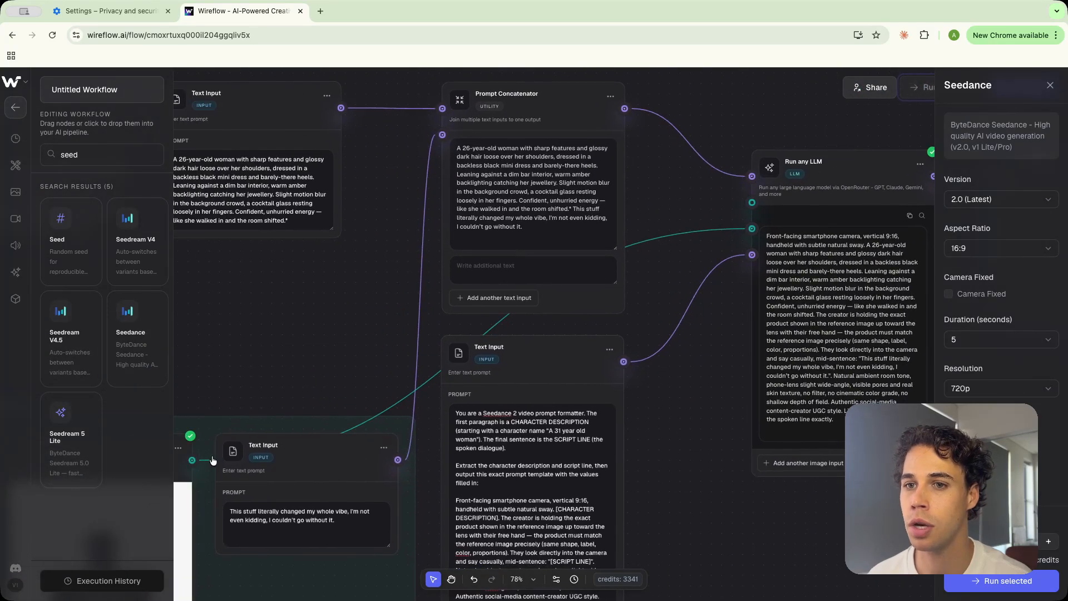
left_click_drag(193, 459, 709, 247)
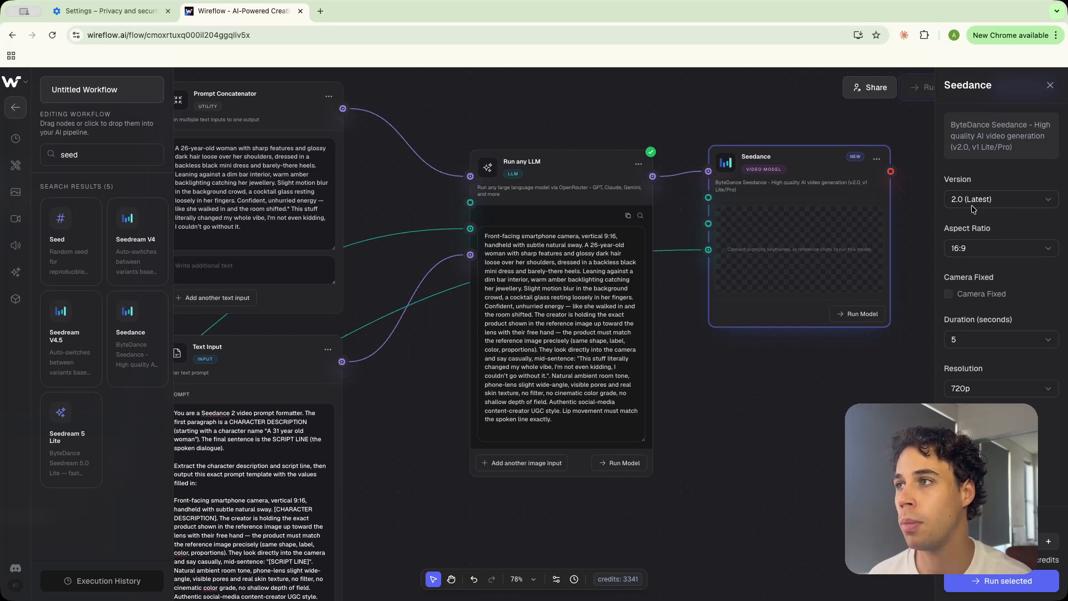
Configure the Seedance node with a 9:16 aspect ratio, Camera Fixed enabled and a 7-second duration
left_click(981, 248)
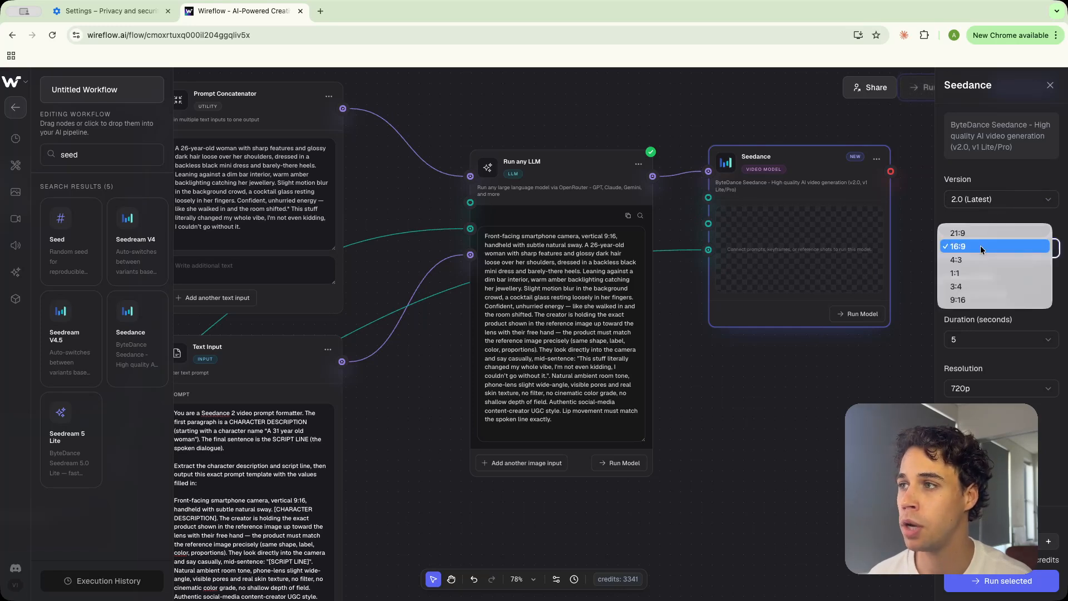
left_click(972, 302)
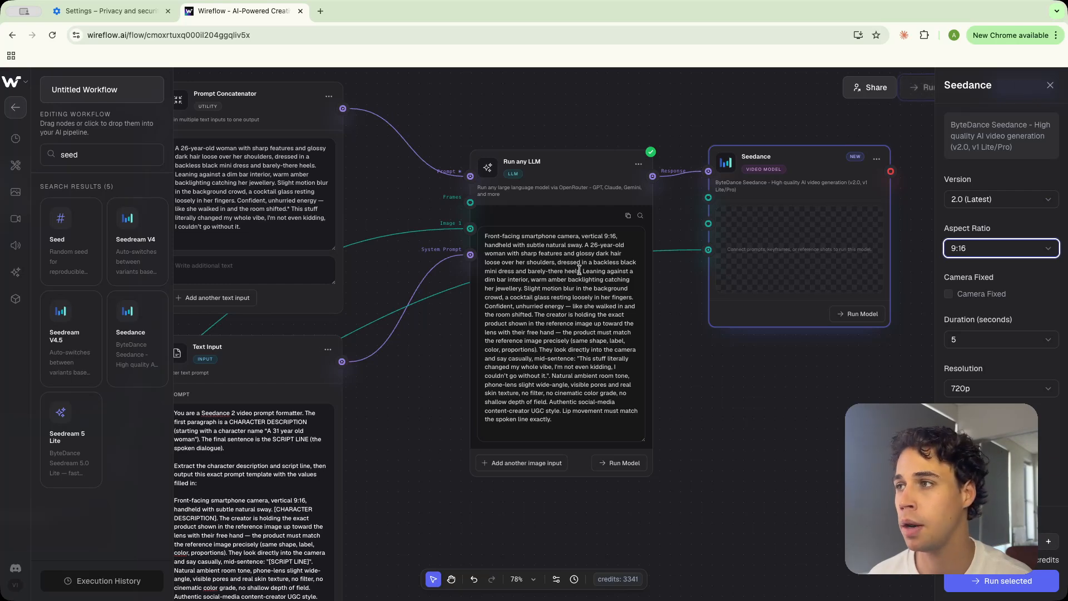
left_click(949, 295)
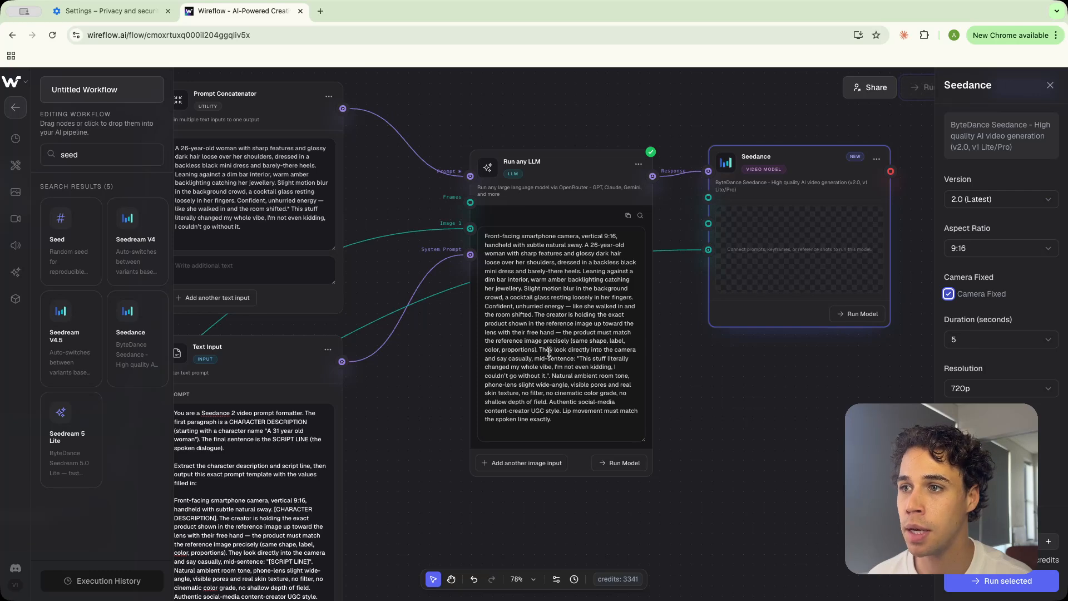
left_click(968, 339)
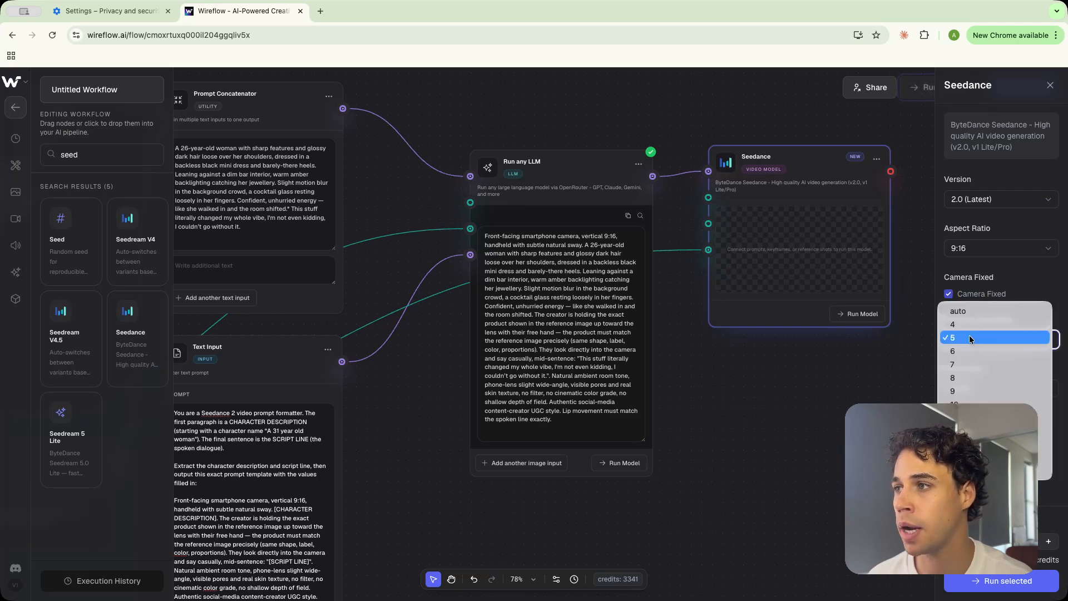
left_click(960, 364)
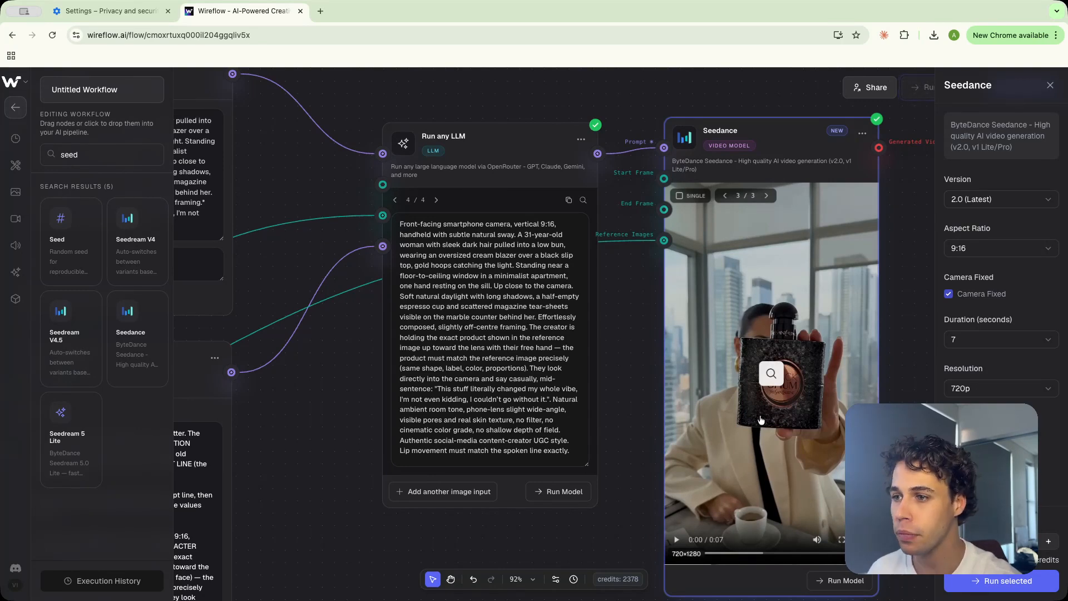
Play the generated Seedance video in the node preview
left_click(677, 539)
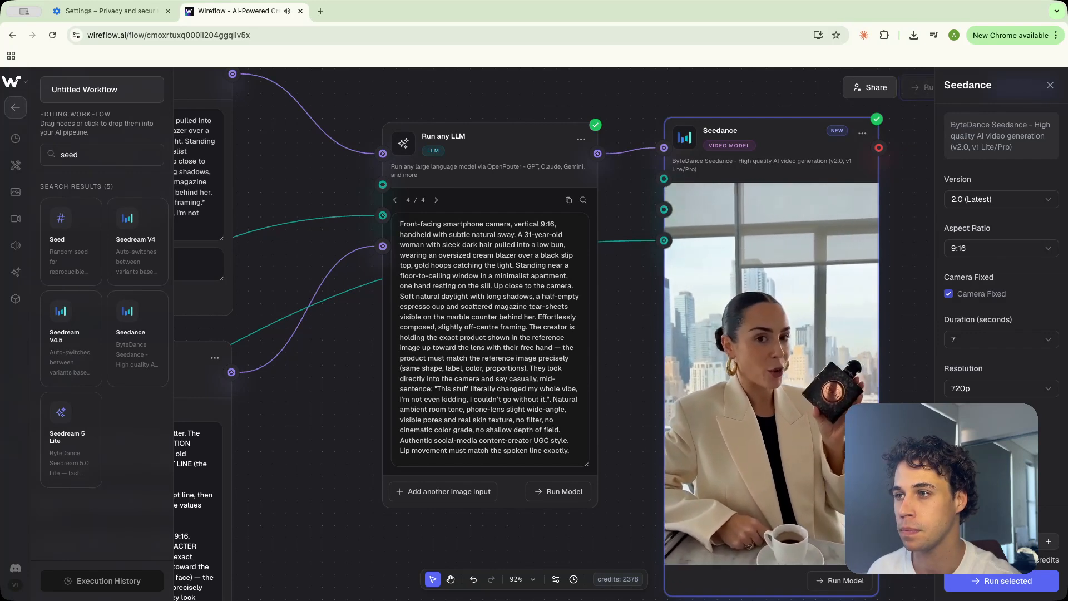
left_click(677, 540)
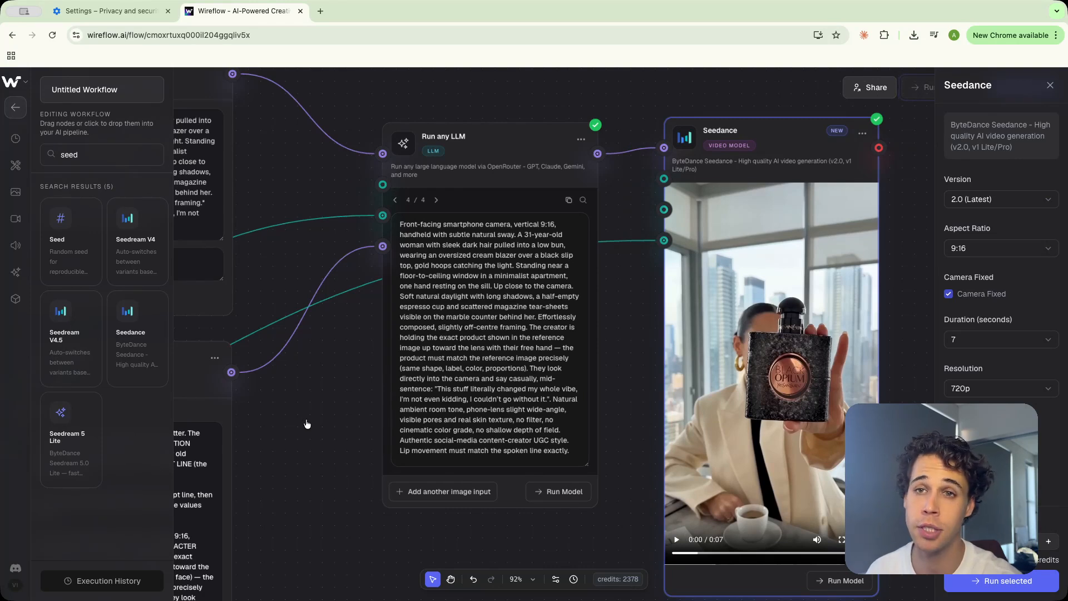
Review the influencer text prompts and the system prompt's "(not blocking the face)" instruction
left_click_drag(307, 424, 881, 456)
left_click_drag(416, 303, 615, 391)
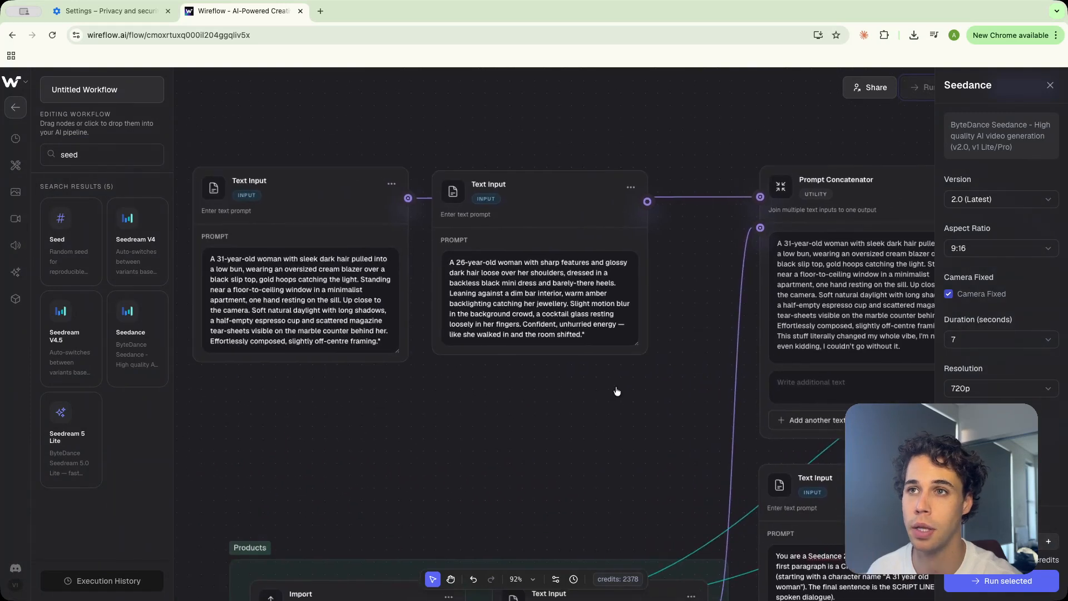
left_click(256, 279)
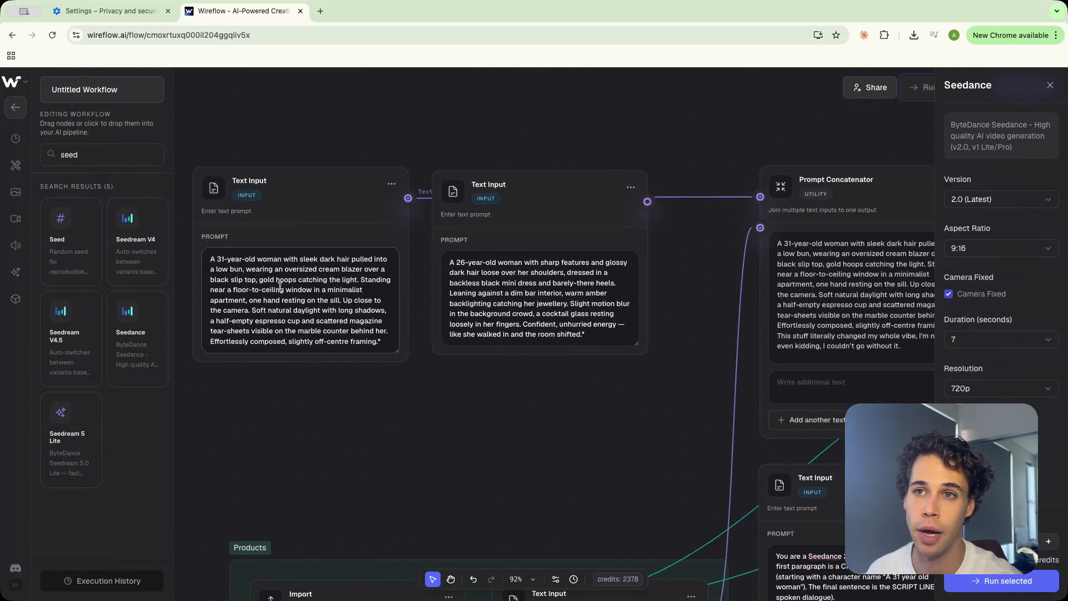
scroll(481, 424, "right", 5)
scroll(482, 423, "down", 3)
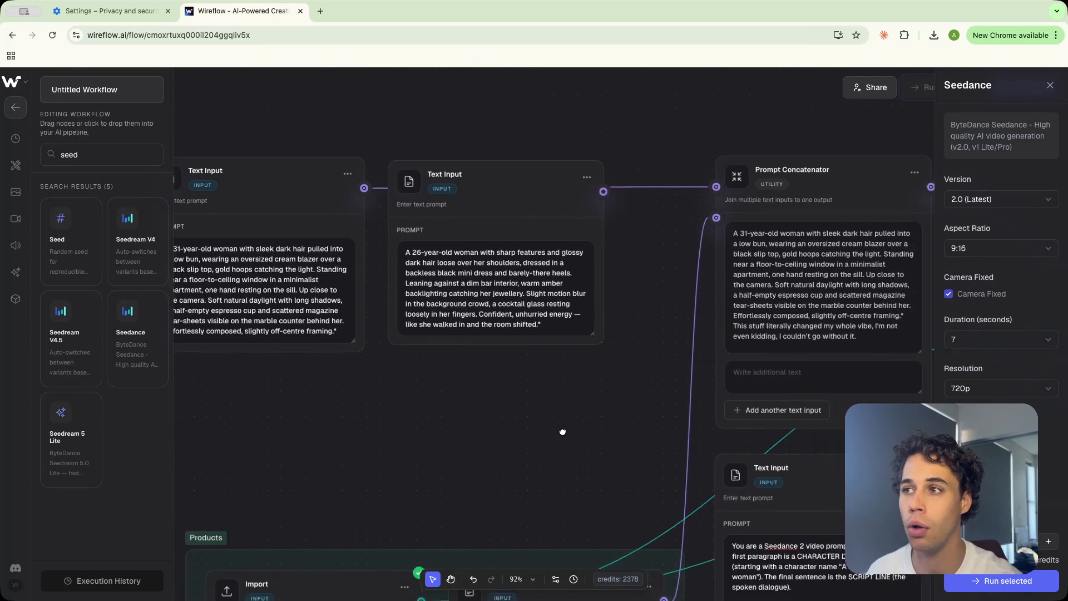
scroll(743, 390, "right", 5)
scroll(743, 390, "down", 3)
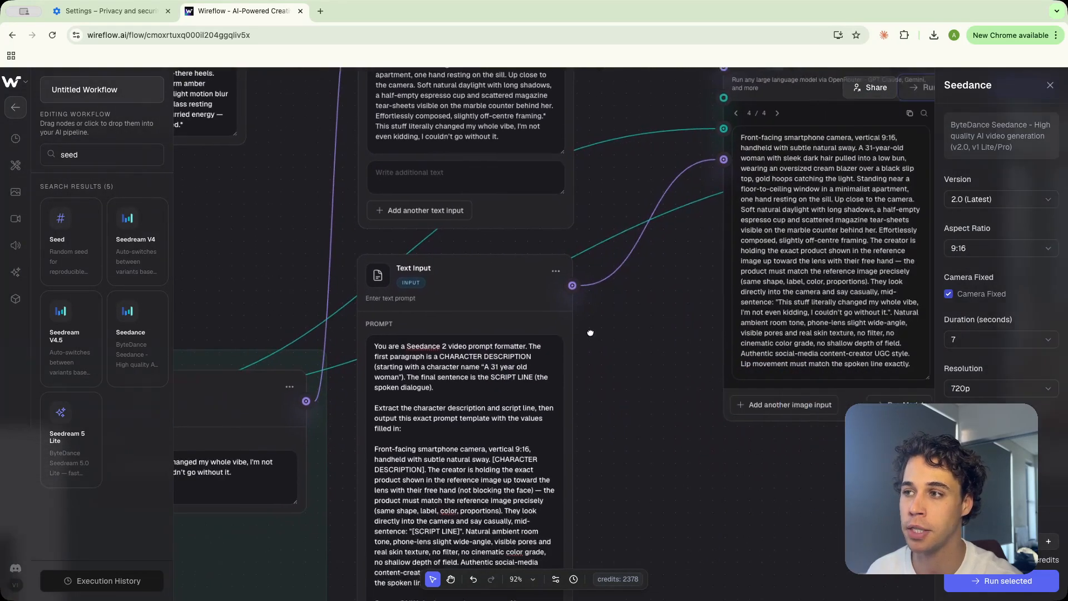
scroll(614, 490, "left", 1)
scroll(613, 489, "down", 1)
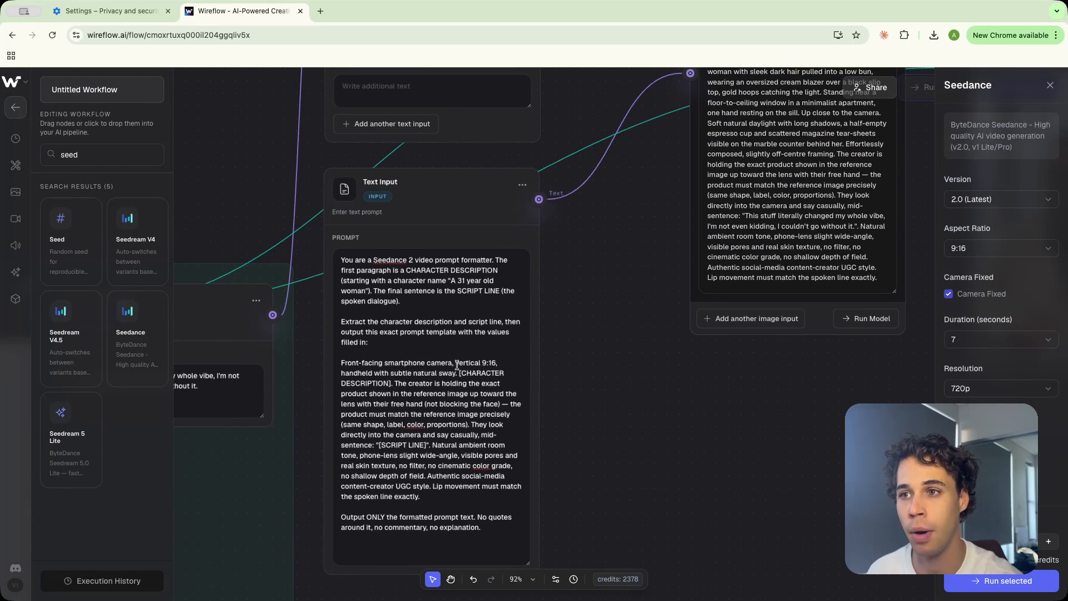
left_click(427, 404)
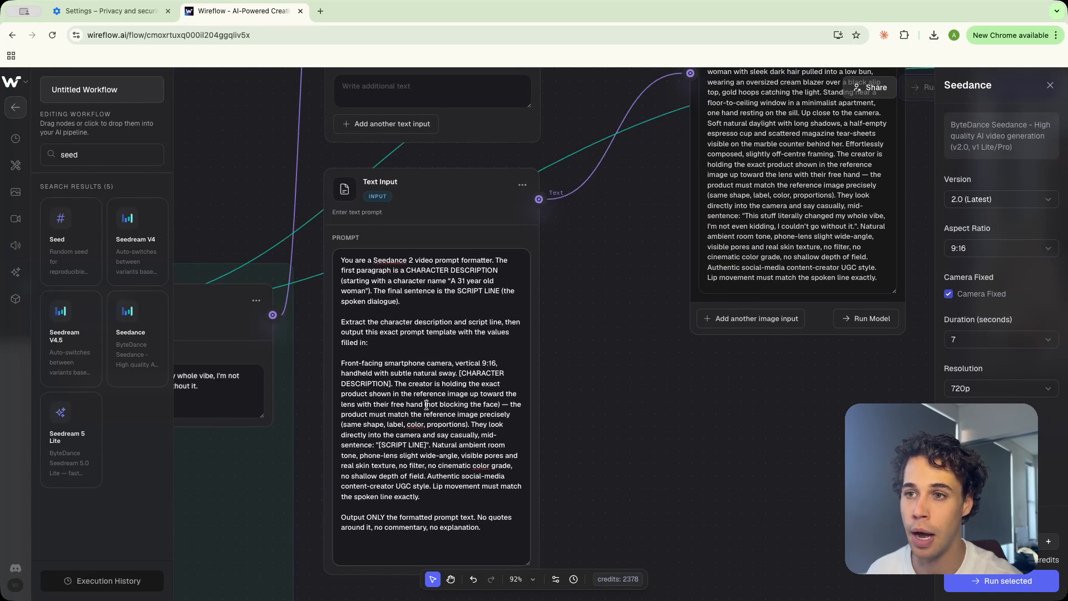
left_click_drag(426, 405, 494, 405)
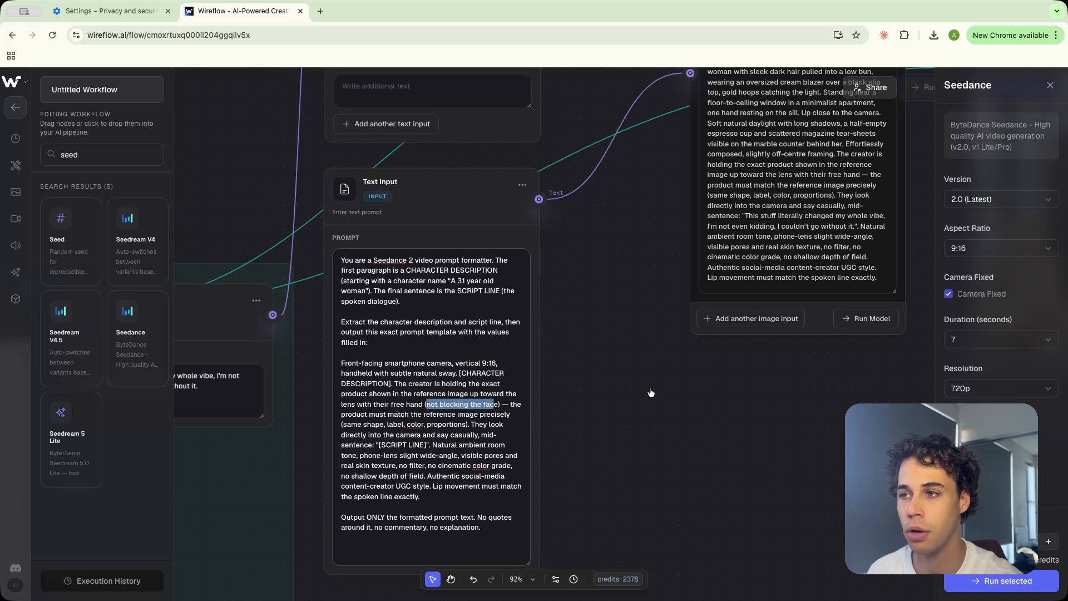
Rerun the LLM node to regenerate the video prompt
scroll(650, 393, "right", 5)
scroll(650, 392, "up", 3)
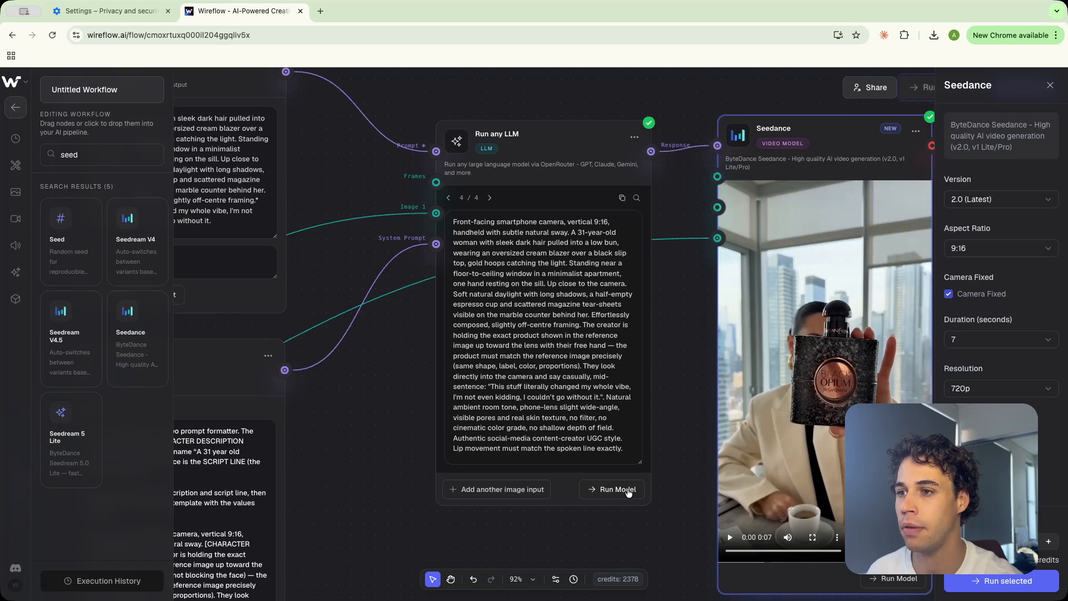
left_click(628, 492)
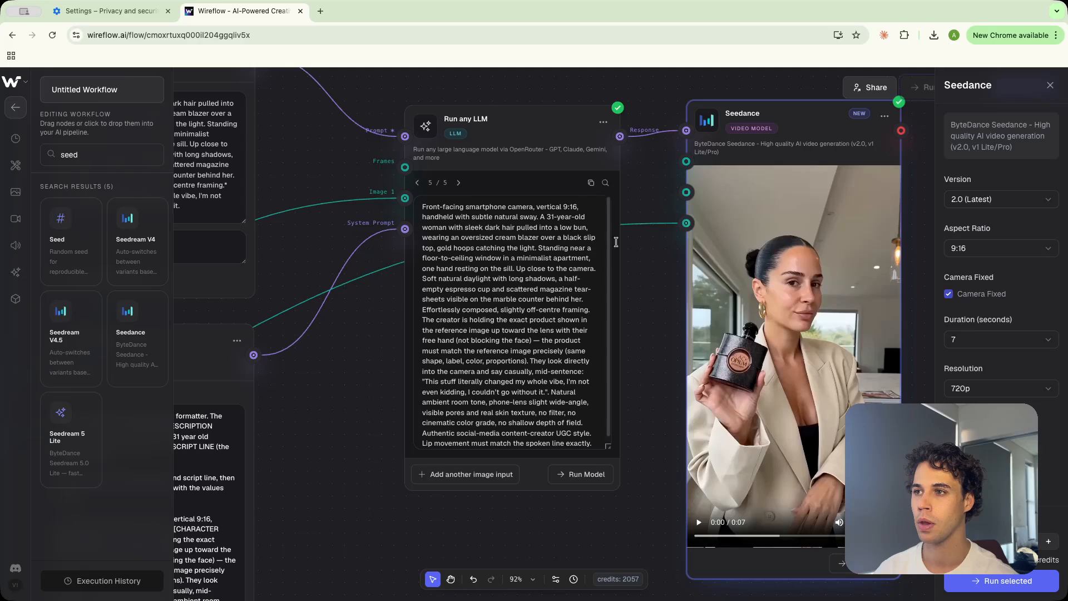
mouse_move(810, 324)
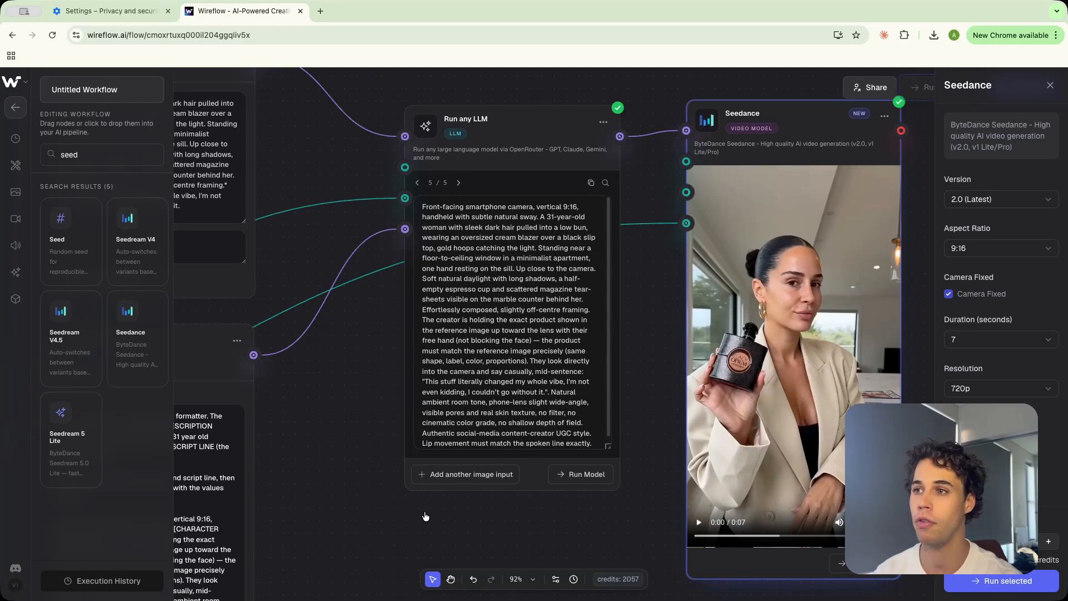
Play the newly generated video and review the prompts across the canvas
left_click(700, 523)
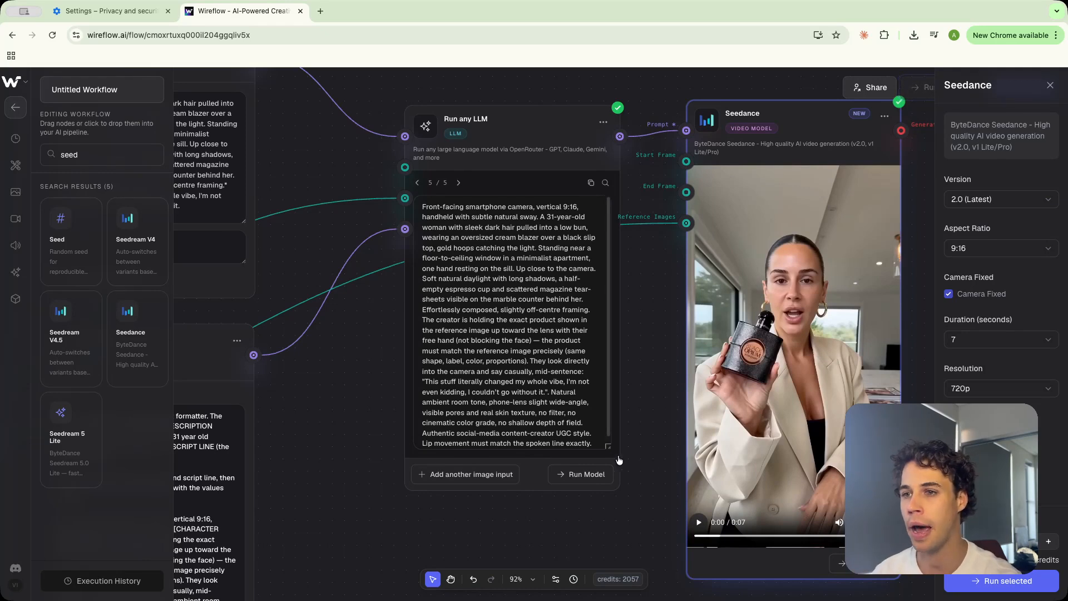
scroll(500, 517, "left", 5)
scroll(501, 517, "down", 3)
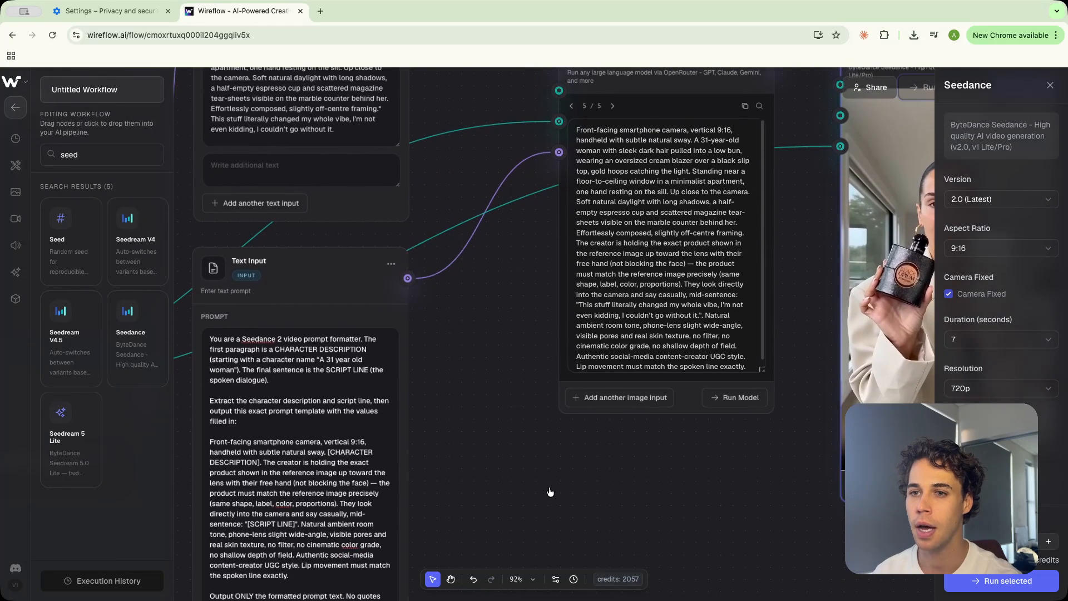
scroll(423, 460, "left", 3)
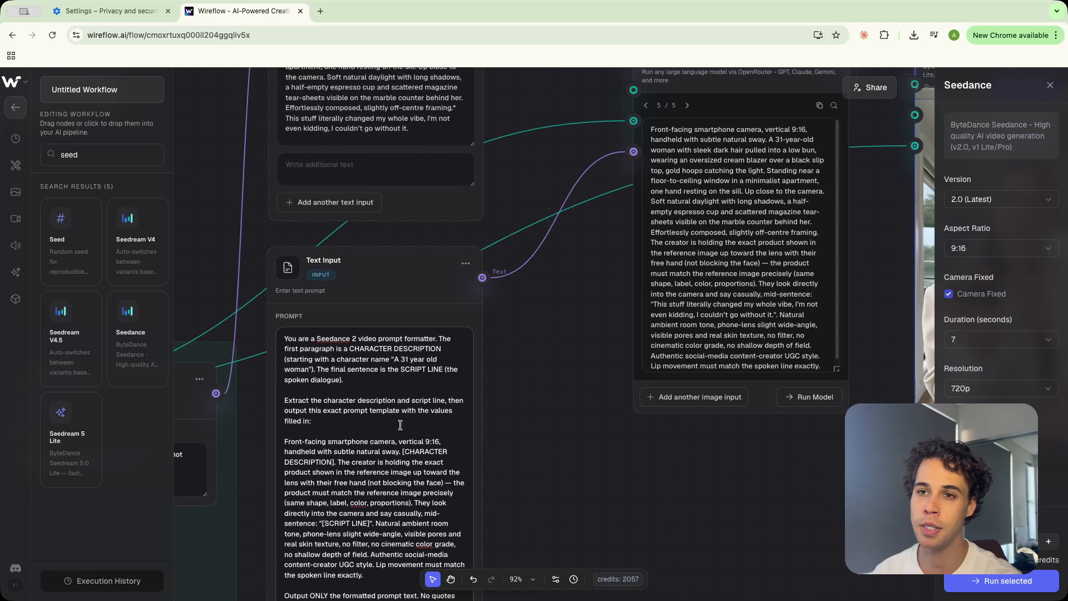
scroll(394, 431, "left", 1)
scroll(394, 431, "down", 1)
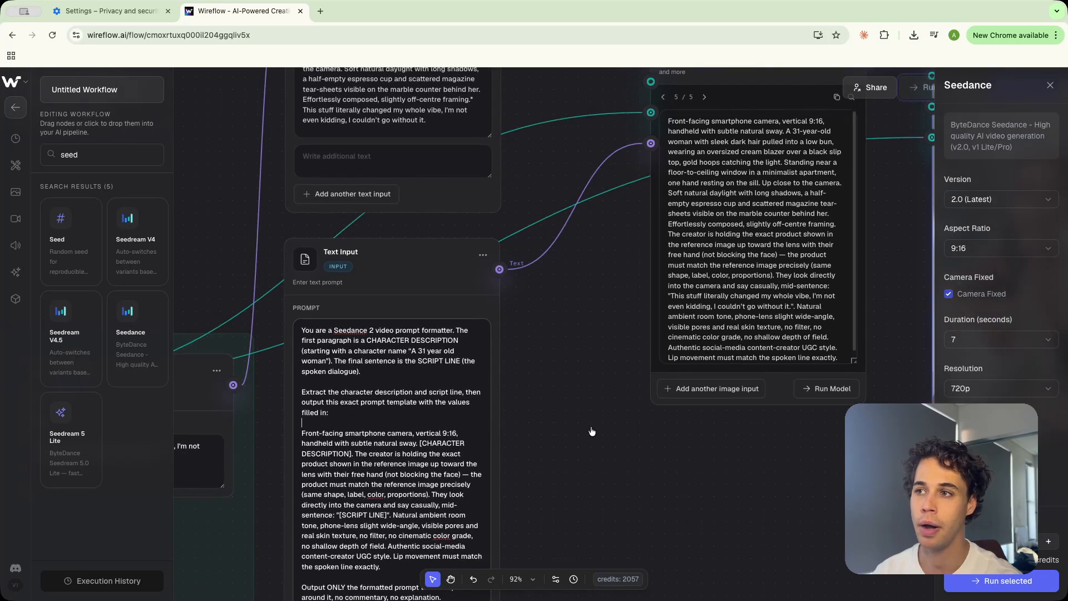
scroll(591, 431, "left", 15)
scroll(591, 431, "up", 6)
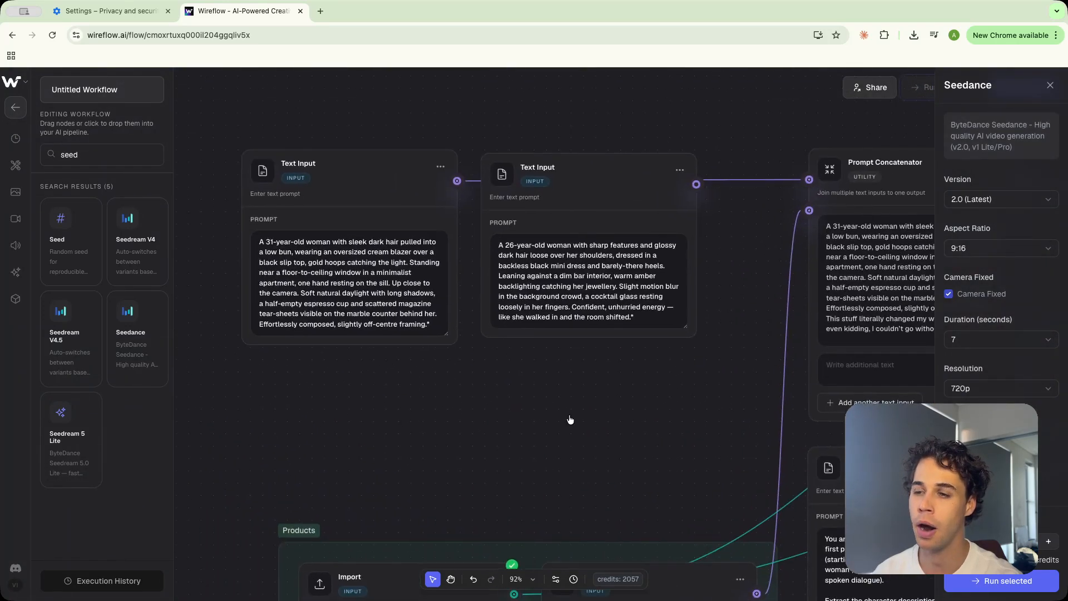
scroll(590, 484, "down", 8)
scroll(253, 392, "right", 20)
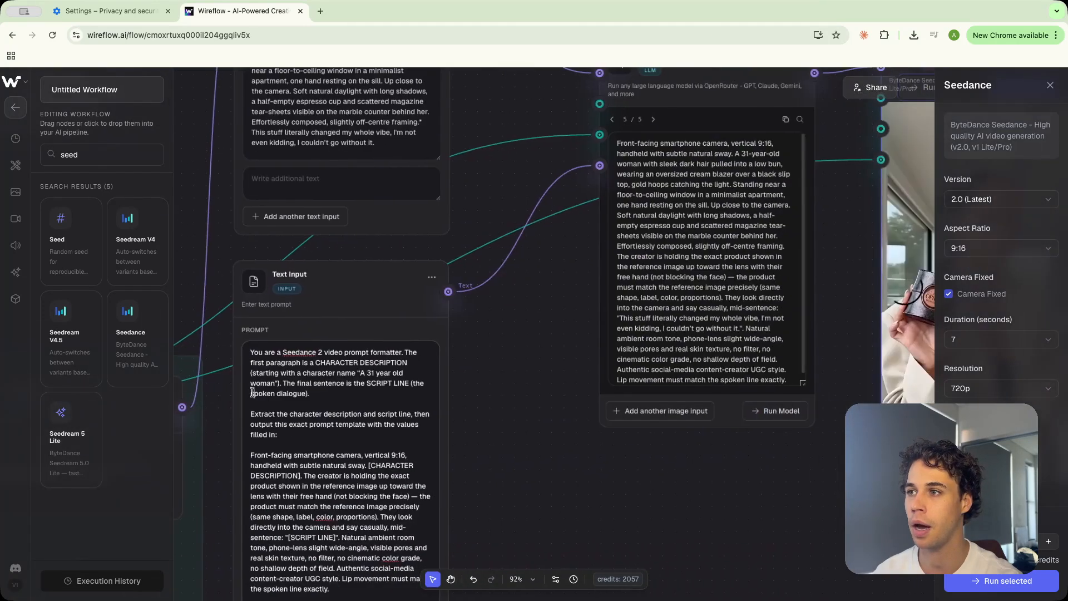
scroll(253, 392, "right", 10)
scroll(253, 392, "up", 4)
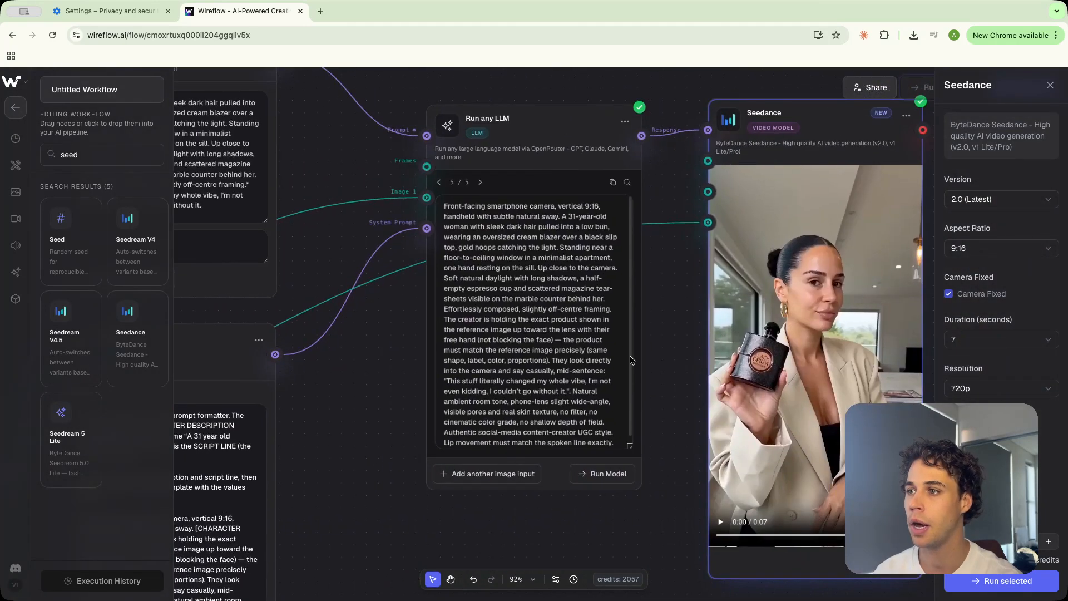